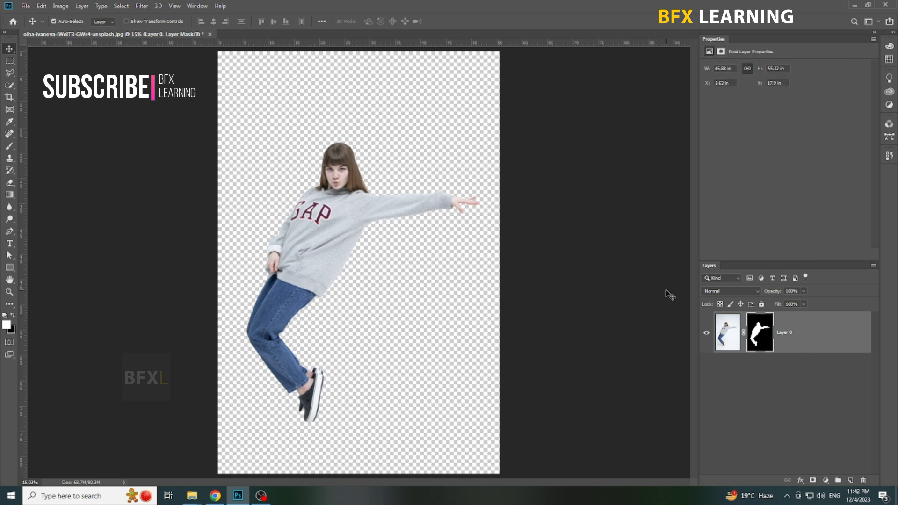
Create a new 1280 x 720 px document at 72 ppi and bring the masked woman cutout into it
{"action": "key", "text": "ctrl+n"}
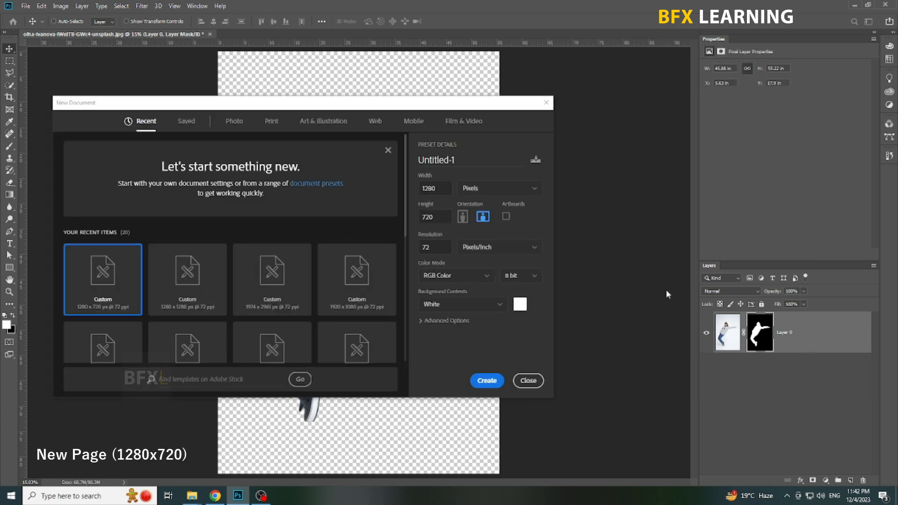
{"action": "key", "text": "Return"}
{"action": "key", "text": "ctrl+Tab"}
{"action": "mouse_move", "coordinate": [359, 241]}
{"action": "left_mouse_down"}
{"action": "mouse_move", "coordinate": [281, 34]}
{"action": "mouse_move", "coordinate": [357, 253]}
{"action": "left_mouse_up"}
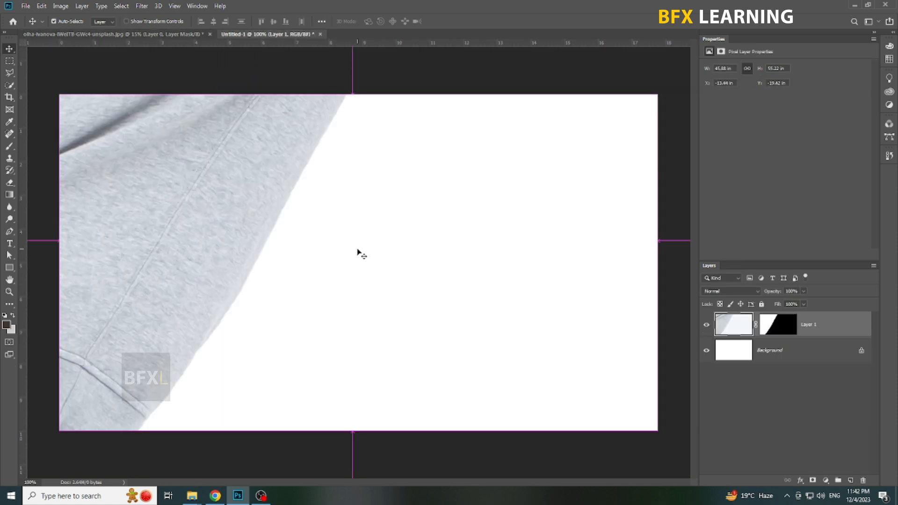
Scale the woman cutout down proportionally to about 15.6% so the whole figure fits within the canvas
{"action": "key", "text": "ctrl+t"}
{"action": "key", "text": "ctrl+0"}
{"action": "left_click_drag", "start_coordinate": [494, 55], "coordinate": [379, 228]}
{"action": "right_click", "coordinate": [354, 256]}
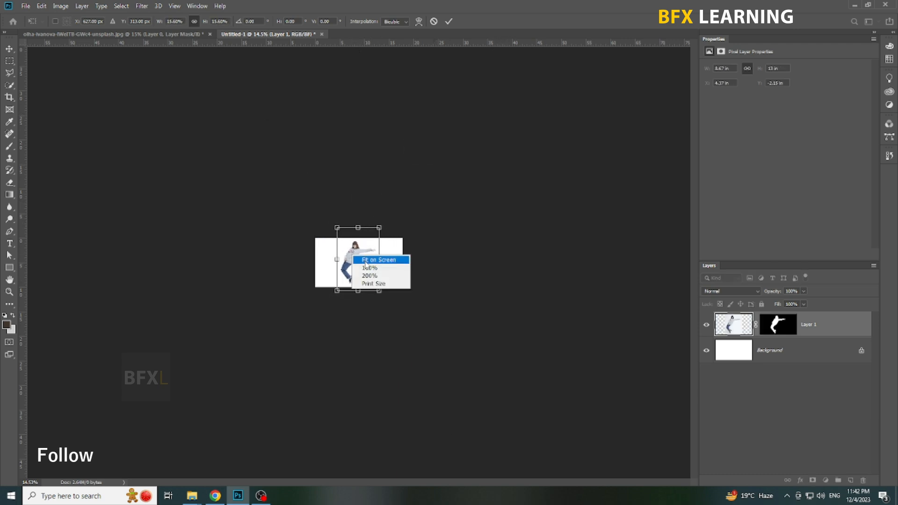
{"action": "left_click", "coordinate": [365, 261]}
{"action": "key", "text": "Return"}
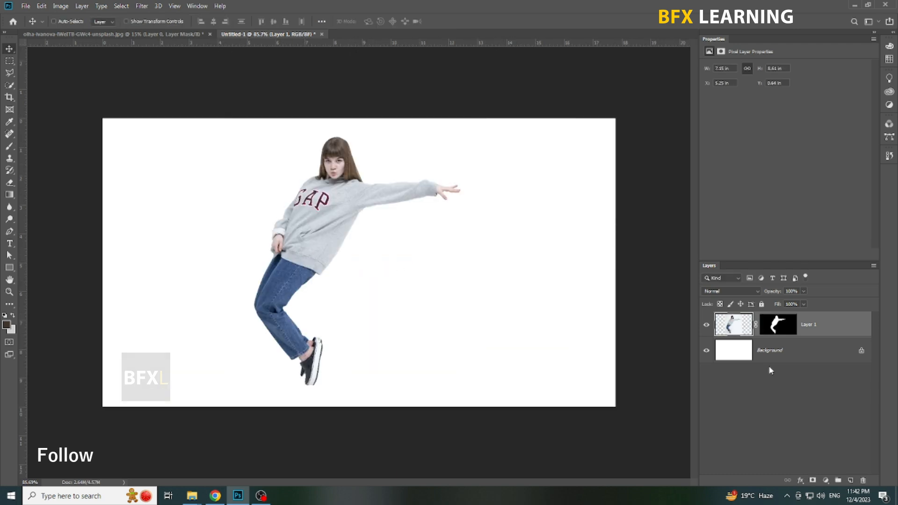
With the cutout hidden, add the letter "D" above the Background layer and enlarge it to about 416 pt
{"action": "left_click", "coordinate": [787, 352]}
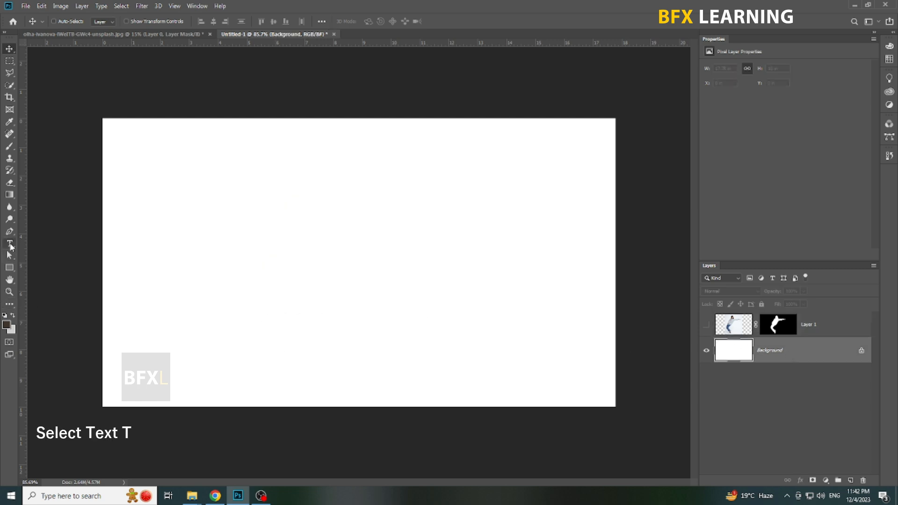
{"action": "left_click", "coordinate": [9, 243]}
{"action": "left_click", "coordinate": [308, 242]}
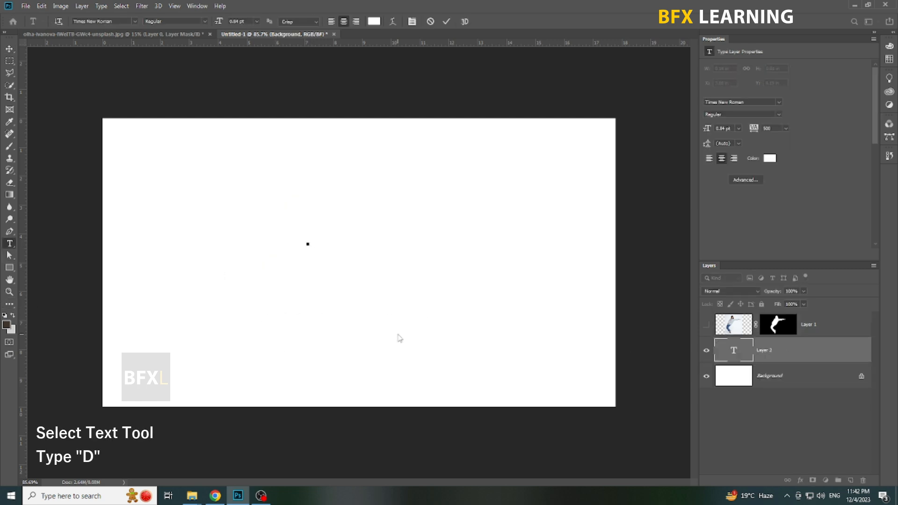
{"action": "type", "text": "D"}
{"action": "key", "text": "ctrl"}
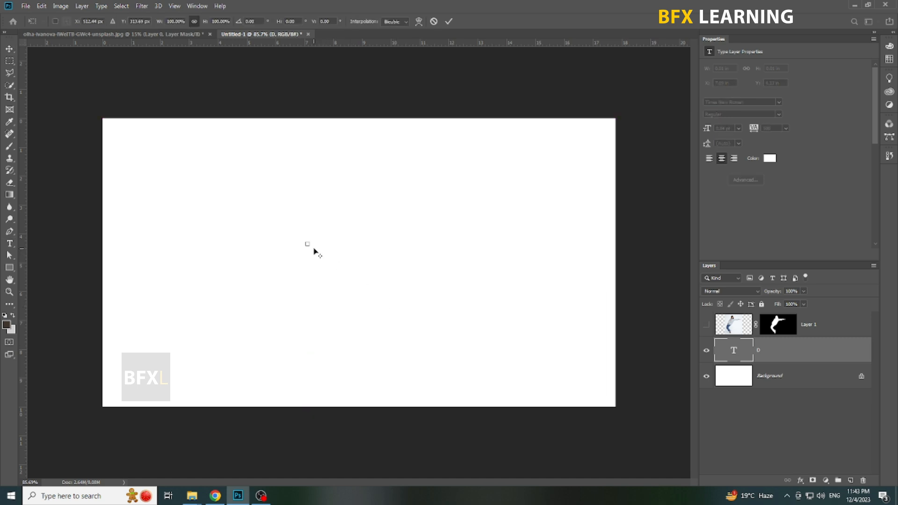
{"action": "left_click_drag", "start_coordinate": [308, 245], "coordinate": [443, 324]}
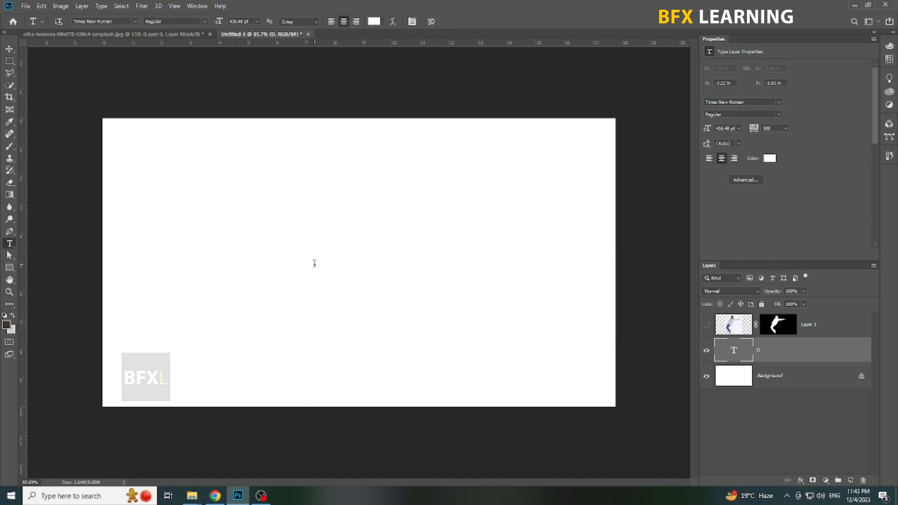
Change the letter D's text color to pure red
{"action": "left_click", "coordinate": [374, 21]}
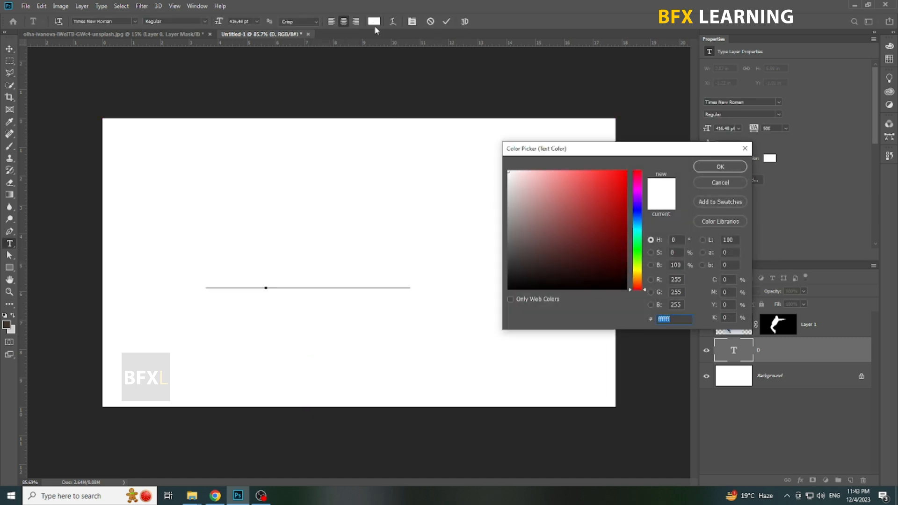
{"action": "left_click_drag", "start_coordinate": [556, 180], "coordinate": [653, 170]}
{"action": "key", "text": "Return"}
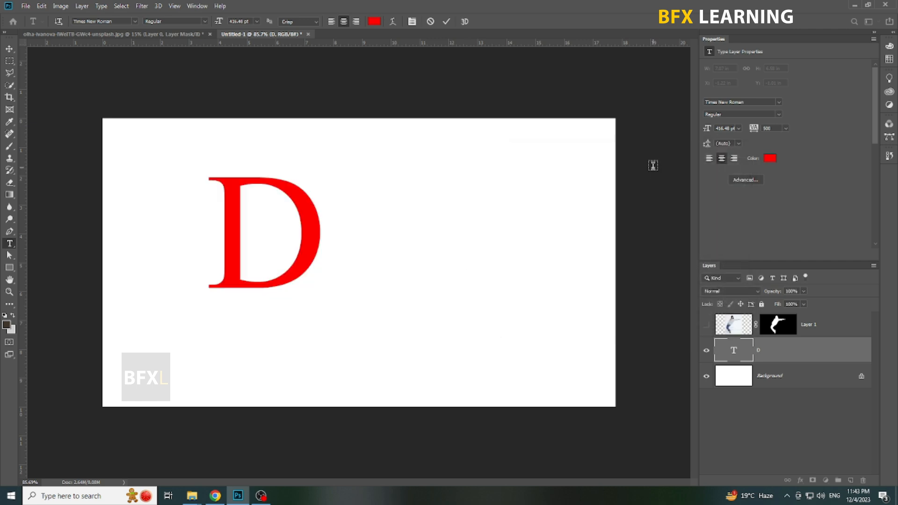
{"action": "key", "text": "ctrl+Return"}
Center the D text layer horizontally and vertically on the canvas
{"action": "key", "text": "v"}
{"action": "left_click_drag", "start_coordinate": [338, 276], "coordinate": [430, 301]}
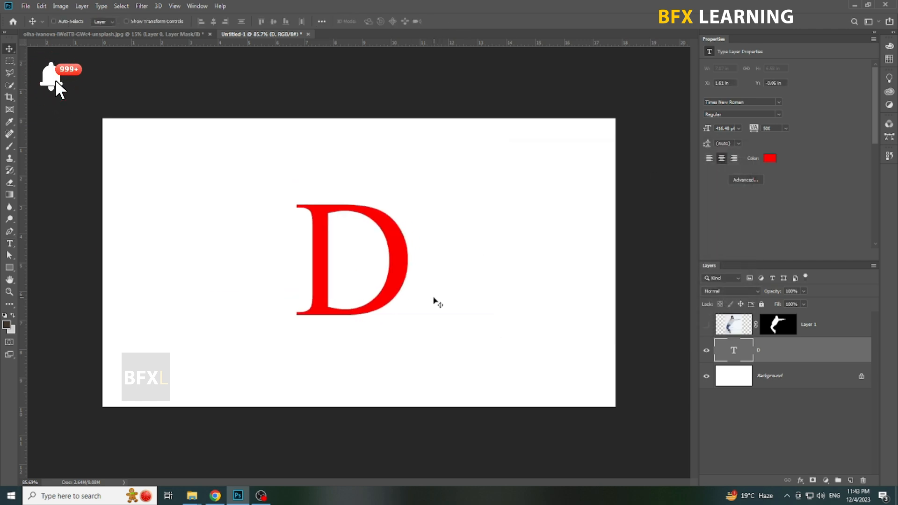
{"action": "key", "text": "ctrl+t"}
{"action": "key", "text": "Return"}
{"action": "key", "text": "ctrl+a"}
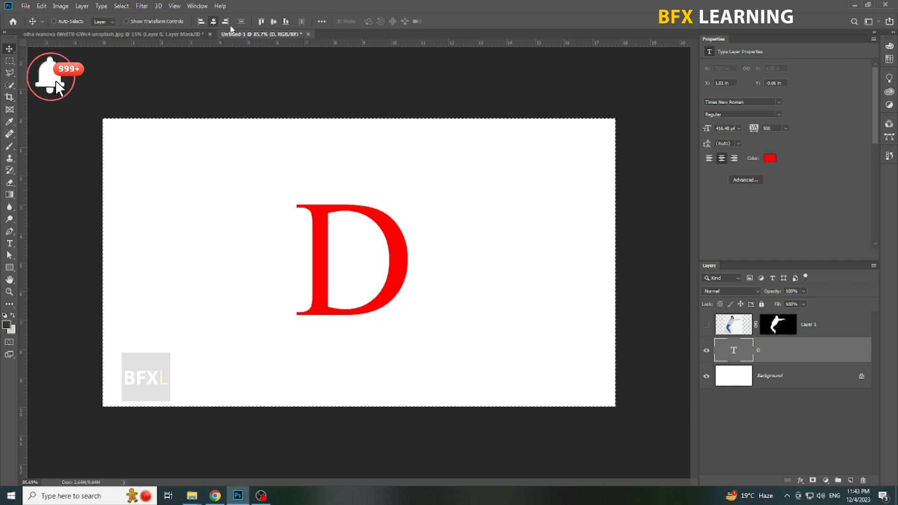
{"action": "left_click", "coordinate": [214, 21]}
{"action": "left_click", "coordinate": [274, 22]}
{"action": "key", "text": "ctrl+d"}
{"action": "left_click_drag", "start_coordinate": [426, 289], "coordinate": [429, 289]}
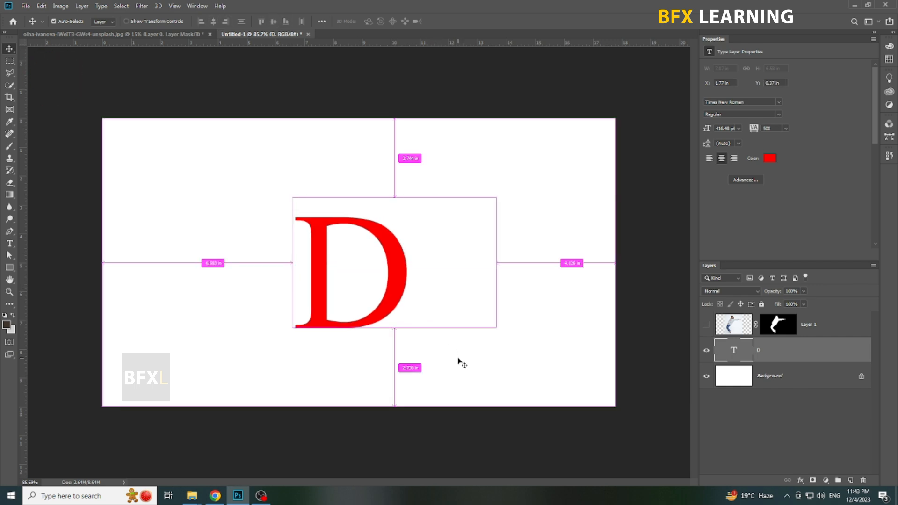
Enlarge the letter D to about 508 pt, keeping it near the middle of the canvas
{"action": "key", "text": "ctrl+t"}
{"action": "left_click_drag", "start_coordinate": [497, 379], "coordinate": [513, 394]}
{"action": "left_click_drag", "start_coordinate": [420, 317], "coordinate": [430, 318]}
{"action": "key", "text": "Return"}
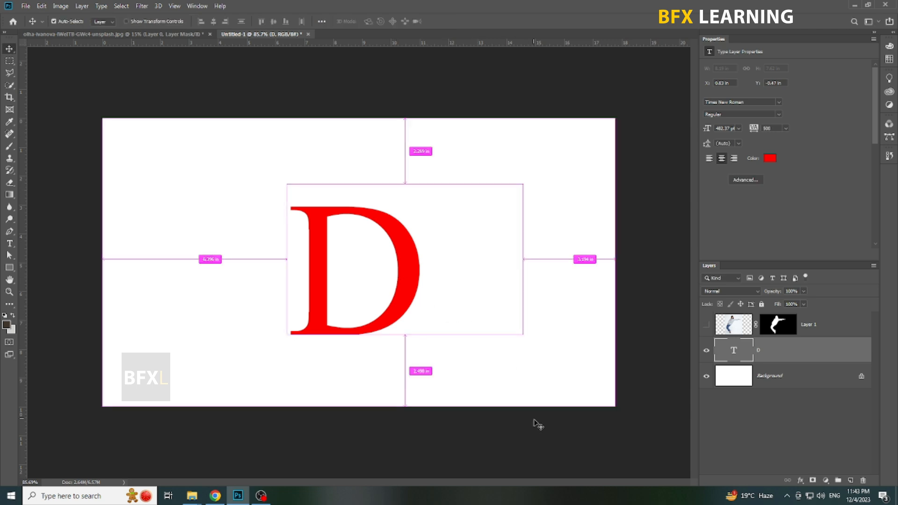
{"action": "key", "text": "ctrl+t"}
{"action": "left_click_drag", "start_coordinate": [527, 395], "coordinate": [531, 399]}
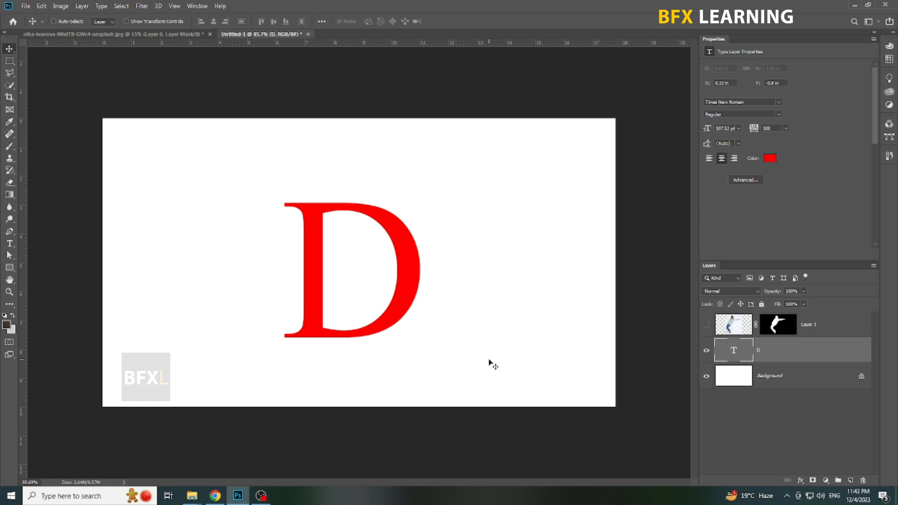
Show the woman cutout layer again, flip it horizontally and lower its opacity to 50%
{"action": "left_click", "coordinate": [707, 326]}
{"action": "left_click", "coordinate": [823, 325]}
{"action": "key", "text": "ctrl+t"}
{"action": "right_click", "coordinate": [335, 231]}
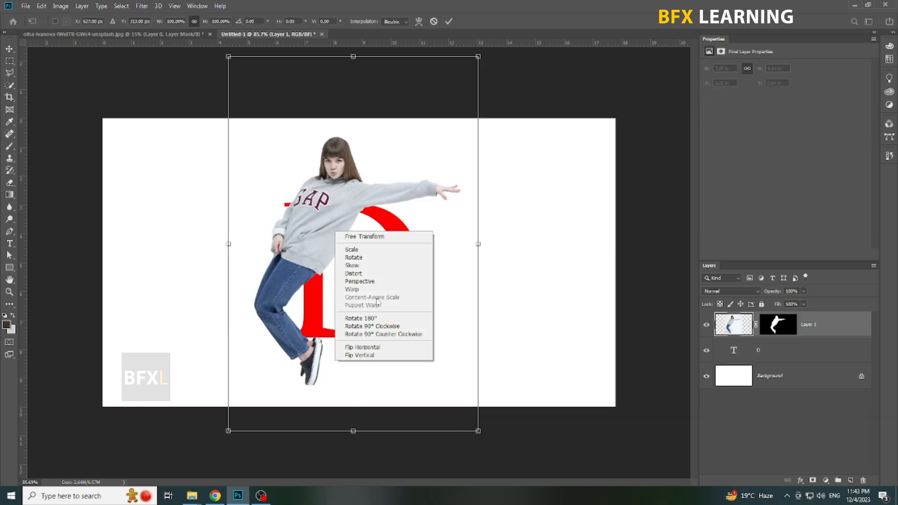
{"action": "left_click", "coordinate": [390, 349]}
{"action": "key", "text": "5"}
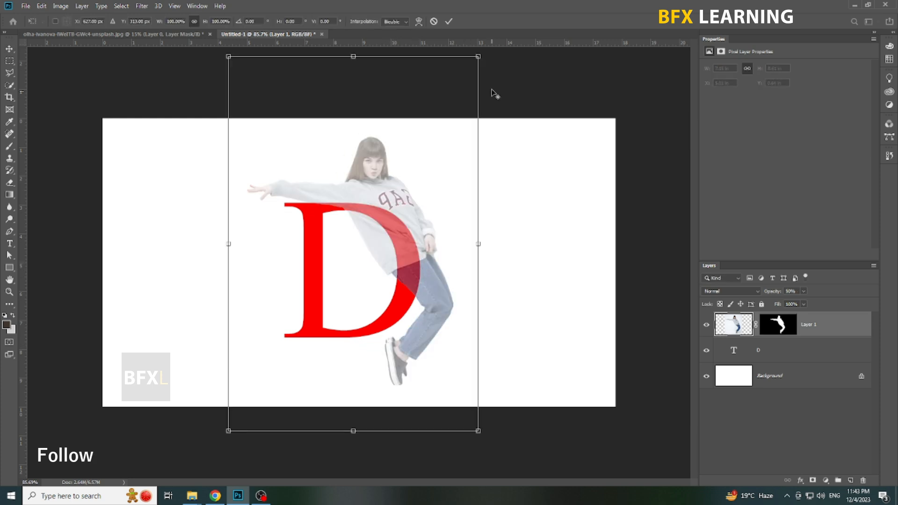
Scale the cutout to about 71%, align her arm and body with the D's curve, and restore opacity to 100%
{"action": "left_click_drag", "start_coordinate": [477, 57], "coordinate": [443, 110]}
{"action": "mouse_move", "coordinate": [416, 198]}
{"action": "left_mouse_down"}
{"action": "mouse_move", "coordinate": [404, 221]}
{"action": "mouse_move", "coordinate": [409, 214]}
{"action": "left_mouse_up"}
{"action": "key", "text": "Right"}
{"action": "key", "text": "Right"}
{"action": "key", "text": "Right"}
{"action": "key", "text": "Right"}
{"action": "key", "text": "Right"}
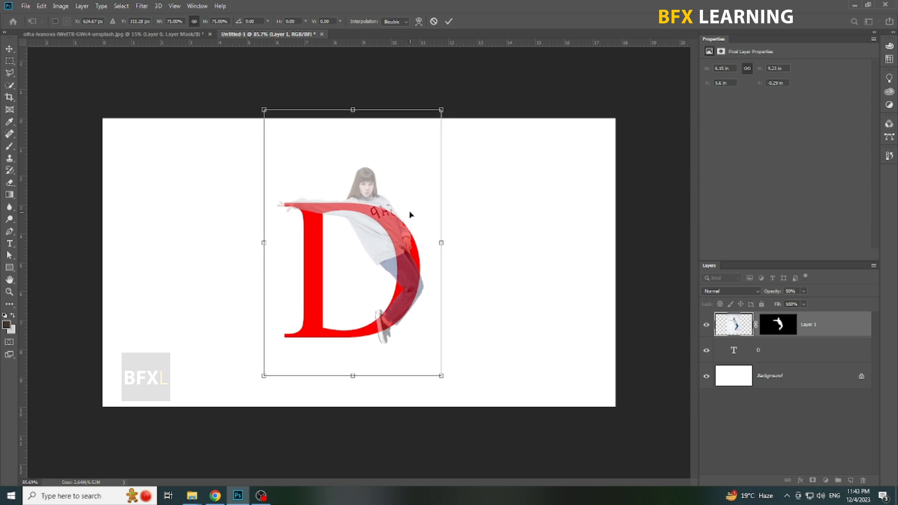
{"action": "key", "text": "Return"}
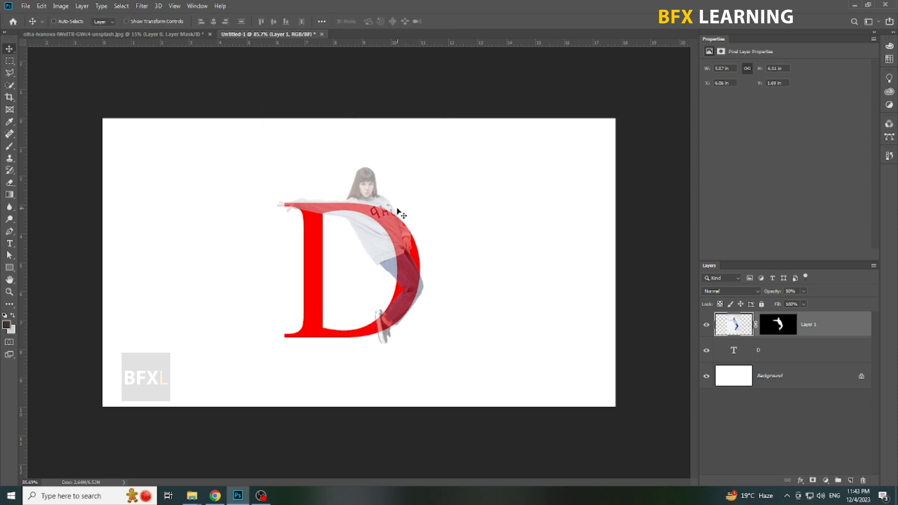
{"action": "key", "text": "0"}
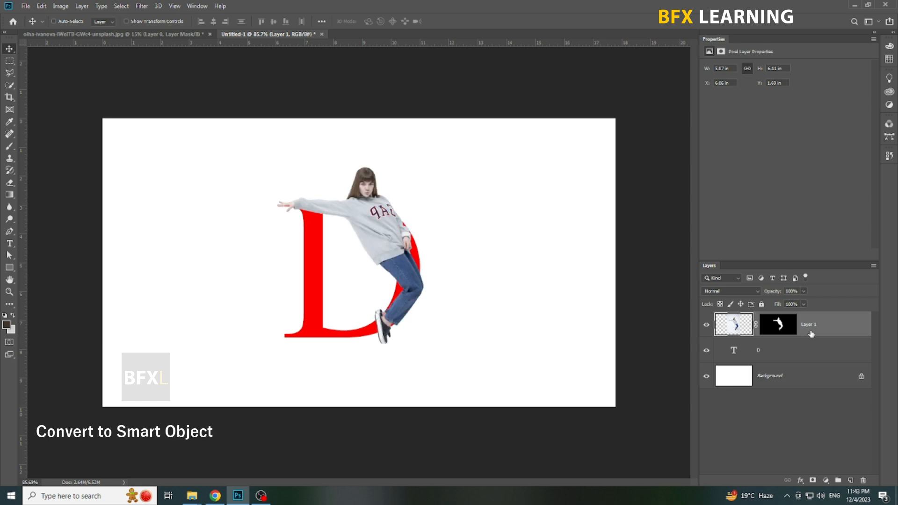
Convert the cutout layer to a smart object and clip it to the D text layer
{"action": "right_click", "coordinate": [809, 334]}
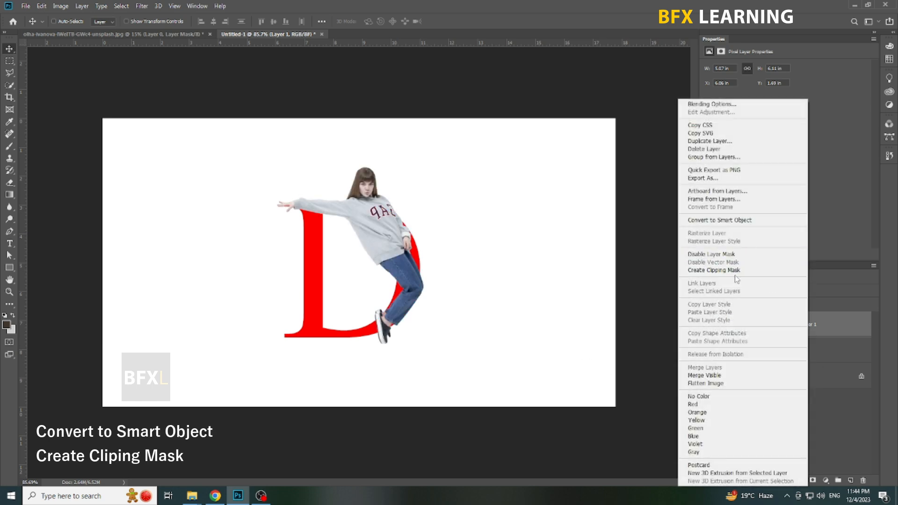
{"action": "left_click", "coordinate": [732, 219]}
{"action": "right_click", "coordinate": [771, 335]}
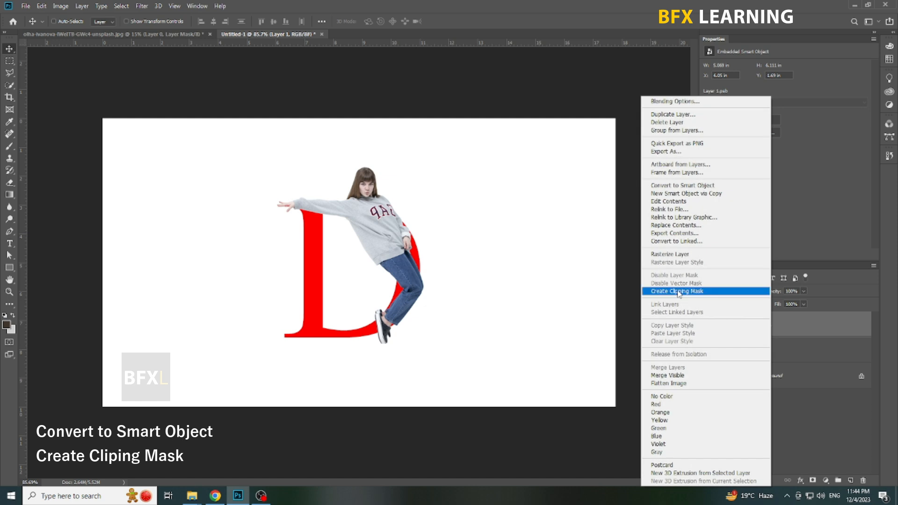
{"action": "left_click", "coordinate": [681, 292]}
Duplicate the clipped cutout layer and release the copy from its clipping mask
{"action": "right_click", "coordinate": [791, 346]}
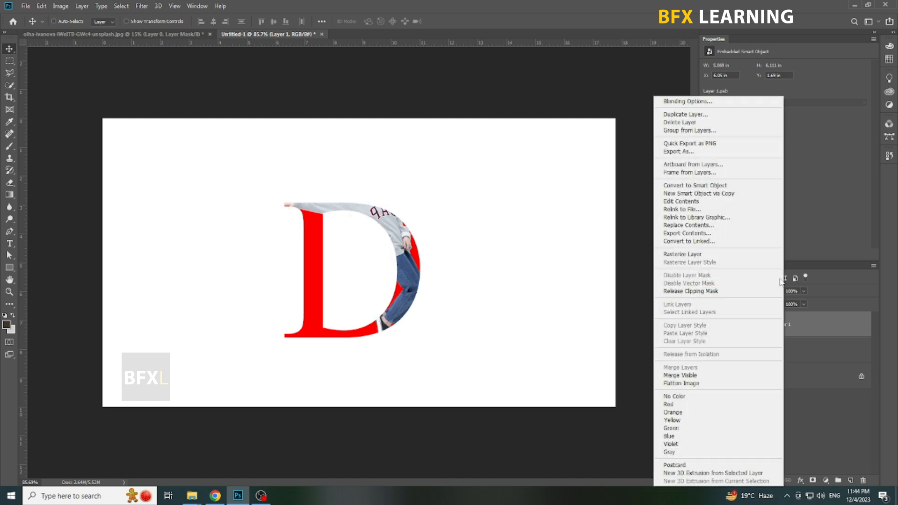
{"action": "left_click", "coordinate": [697, 113]}
{"action": "left_click", "coordinate": [473, 162]}
{"action": "right_click", "coordinate": [801, 332]}
{"action": "left_click", "coordinate": [706, 290]}
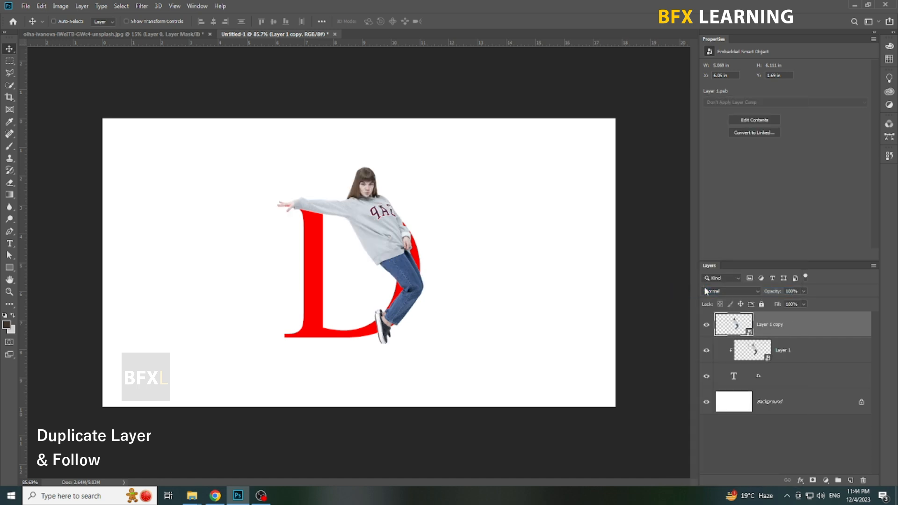
Mask the cutout copy with the D's shape, then paint white on the mask to reveal the head, upper body and outstretched arm
{"action": "left_click", "coordinate": [734, 376], "text": "ctrl"}
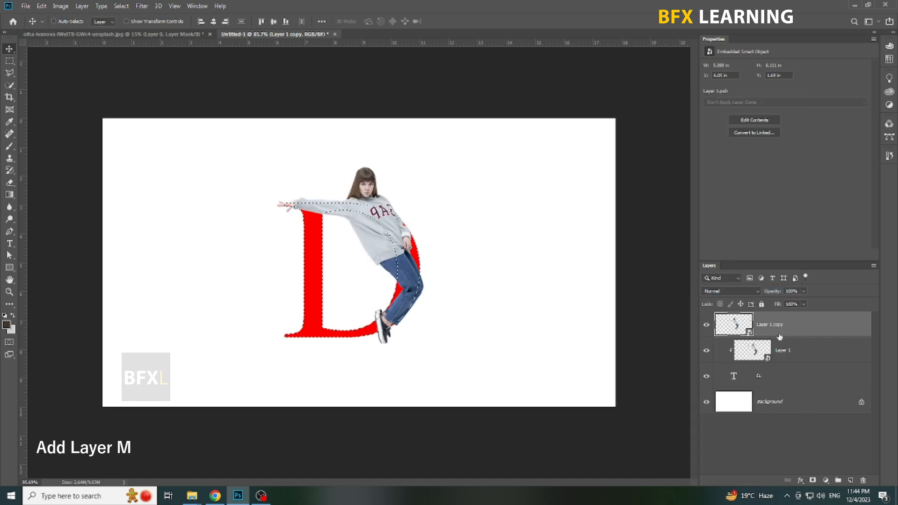
{"action": "left_click", "coordinate": [813, 480]}
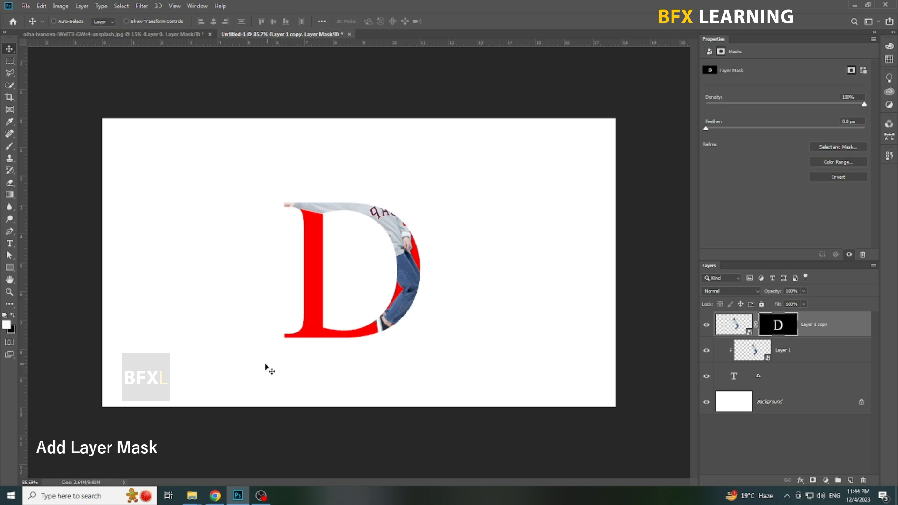
{"action": "left_click", "coordinate": [10, 146]}
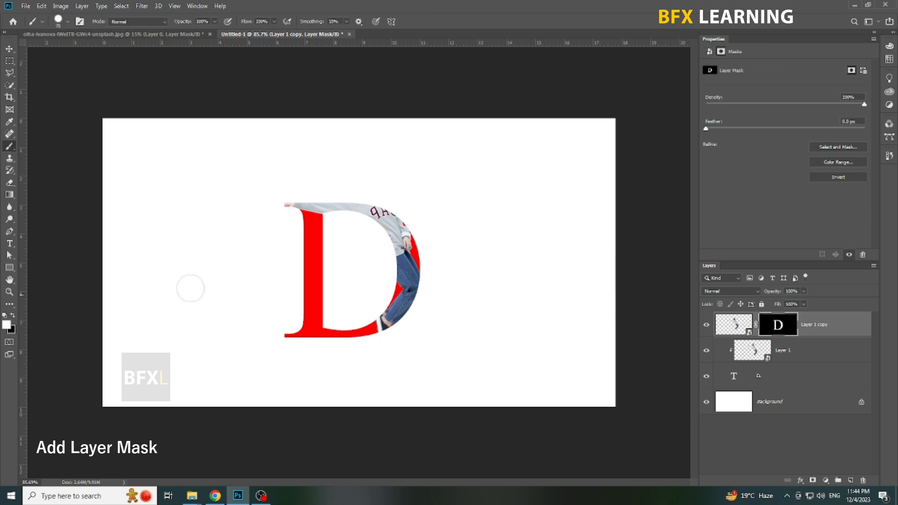
{"action": "mouse_move", "coordinate": [395, 224]}
{"action": "left_mouse_down"}
{"action": "mouse_move", "coordinate": [375, 173]}
{"action": "mouse_move", "coordinate": [366, 185]}
{"action": "mouse_move", "coordinate": [270, 204]}
{"action": "mouse_move", "coordinate": [376, 176]}
{"action": "left_mouse_up"}
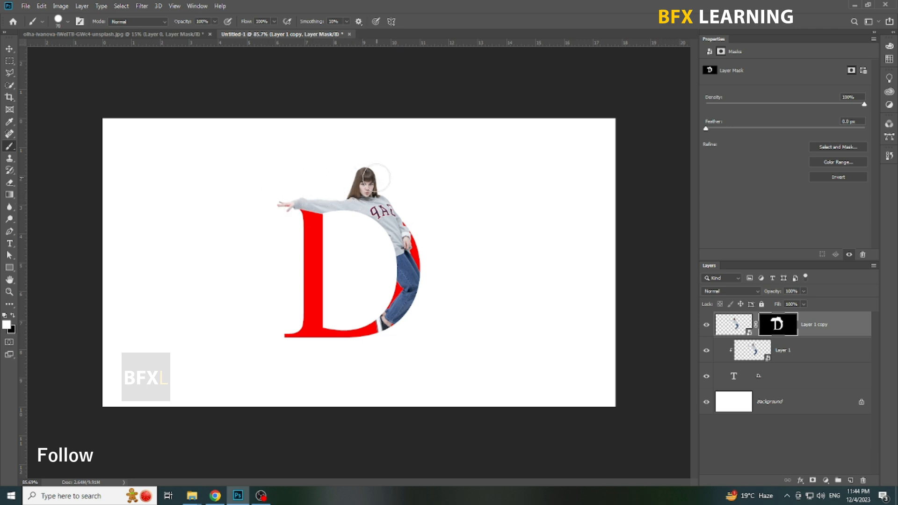
{"action": "right_click", "coordinate": [360, 203]}
{"action": "left_click", "coordinate": [368, 208]}
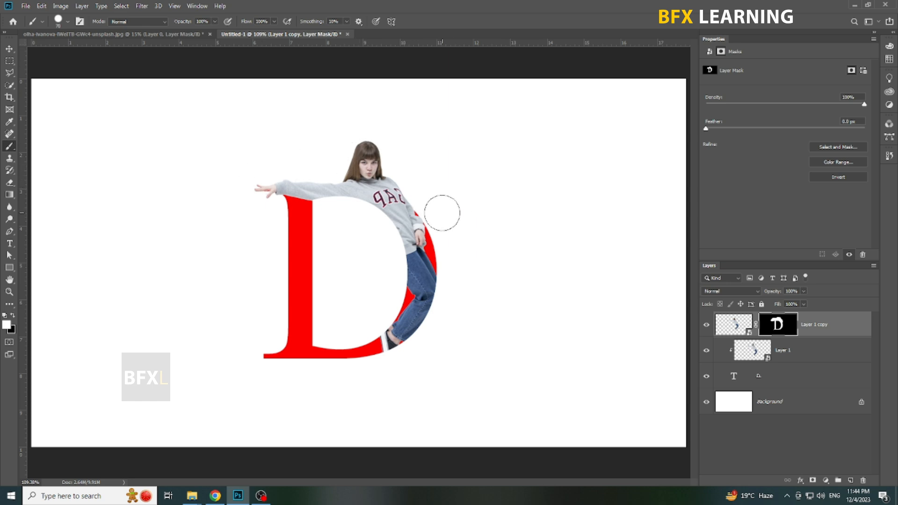
Set the foreground color to dark brown 42352d and fill the D text layer with it
{"action": "key", "text": "v"}
{"action": "left_click", "coordinate": [309, 330], "text": "ctrl"}
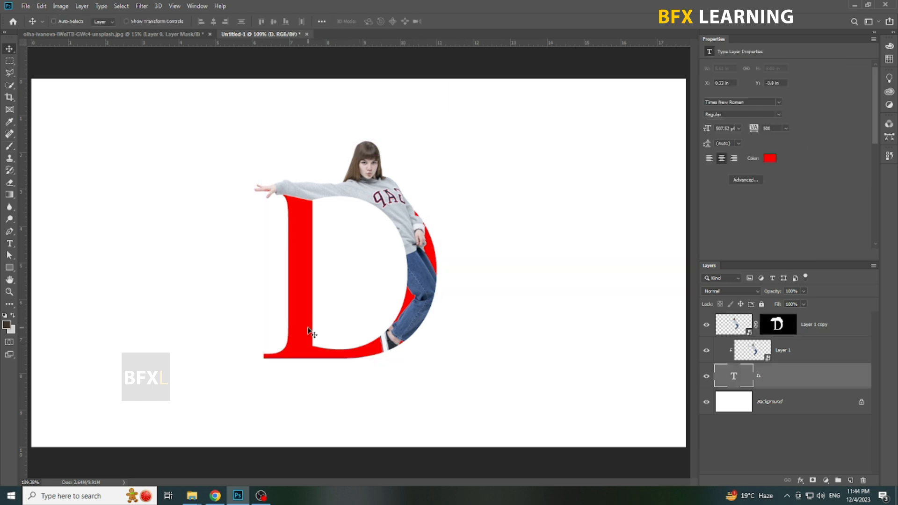
{"action": "left_click", "coordinate": [7, 325]}
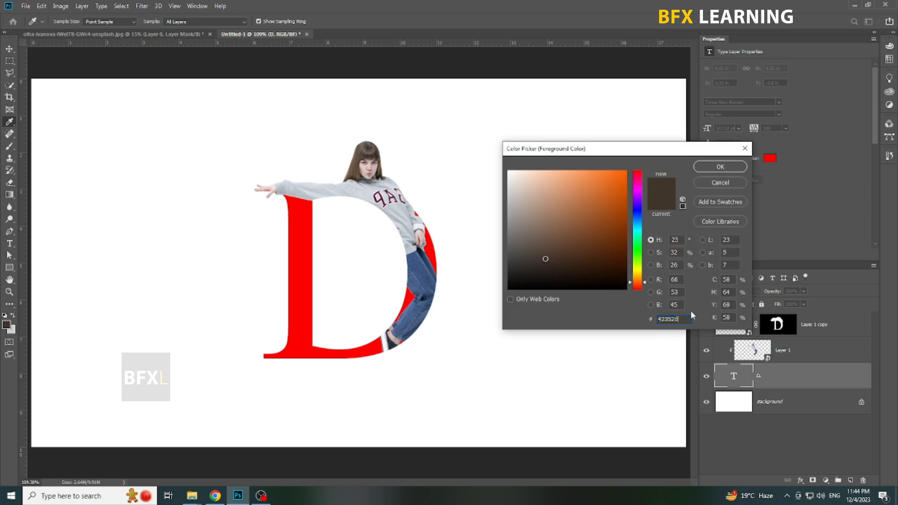
{"action": "key", "text": "Return"}
{"action": "key", "text": "alt+BackSpace"}
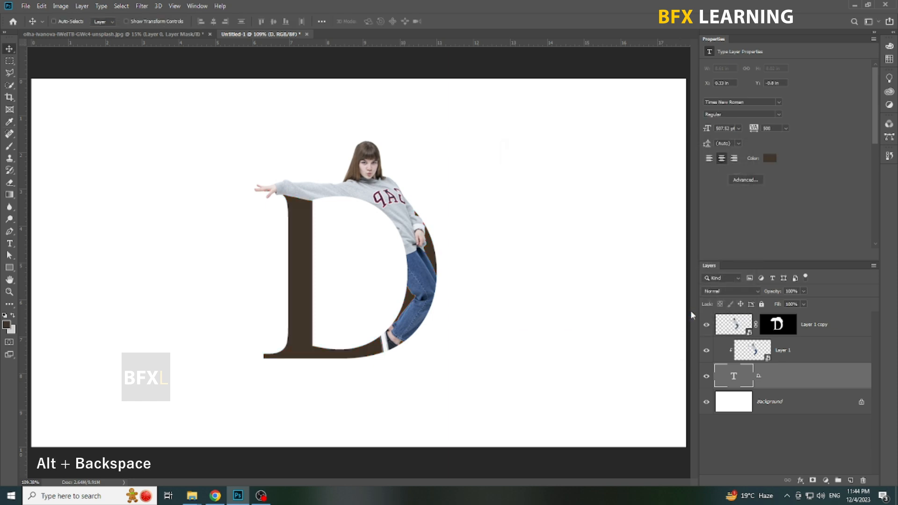
Add a gradient fill layer above the Background using the custom brown gradient preset, with Radial style
{"action": "left_click", "coordinate": [795, 405]}
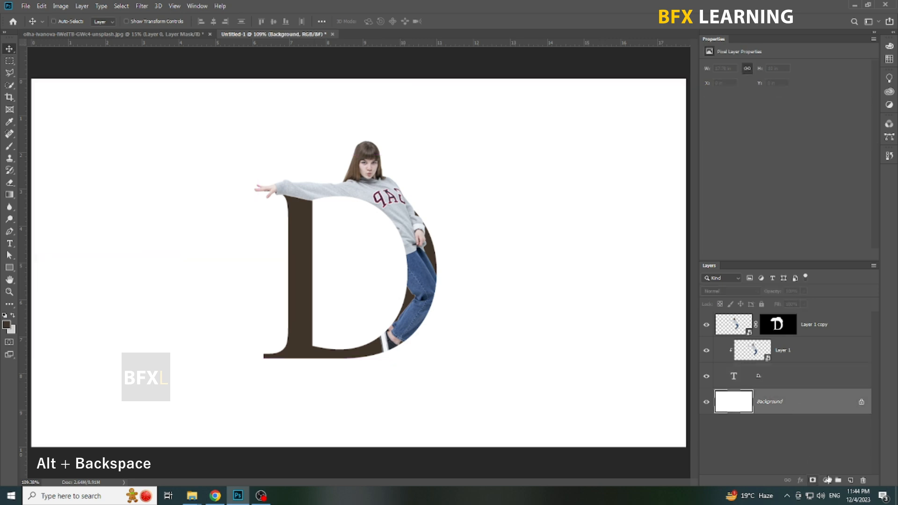
{"action": "left_click", "coordinate": [826, 480]}
{"action": "left_click", "coordinate": [841, 325]}
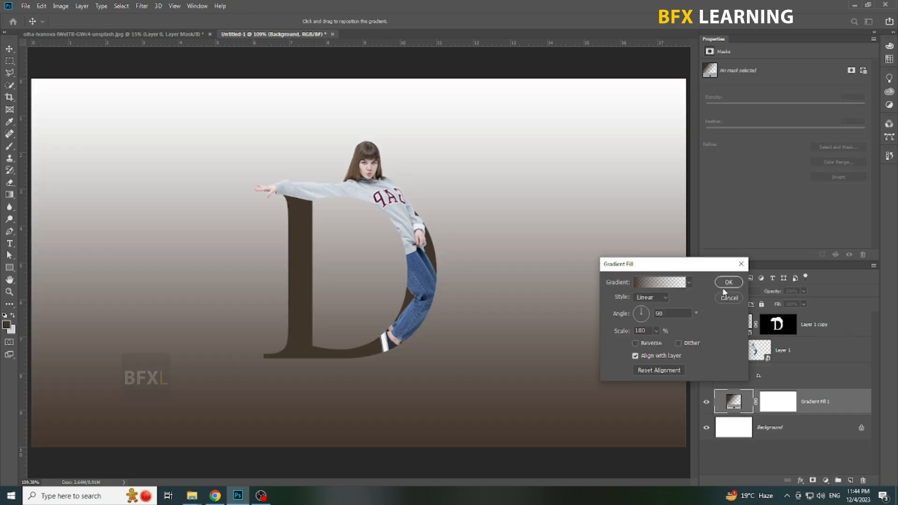
{"action": "left_click", "coordinate": [669, 284]}
{"action": "left_click", "coordinate": [618, 208]}
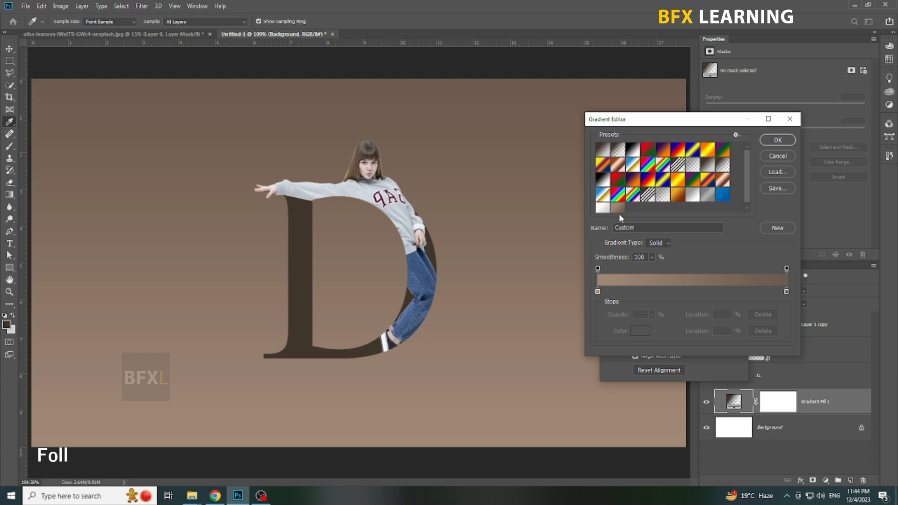
{"action": "key", "text": "Return"}
{"action": "left_click", "coordinate": [653, 296]}
{"action": "left_click", "coordinate": [655, 313]}
{"action": "left_click", "coordinate": [727, 282]}
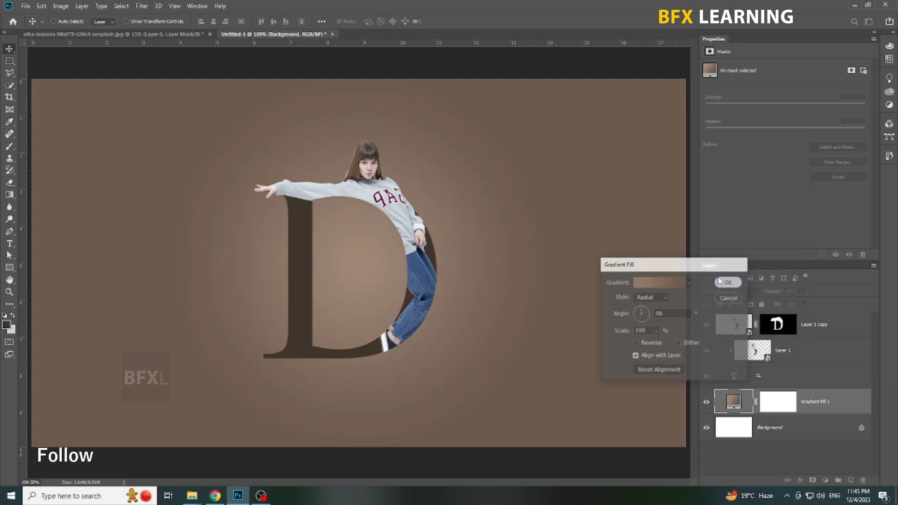
Add a thin white outside stroke to the D text layer in its layer style settings
{"action": "key", "text": "ctrl+1"}
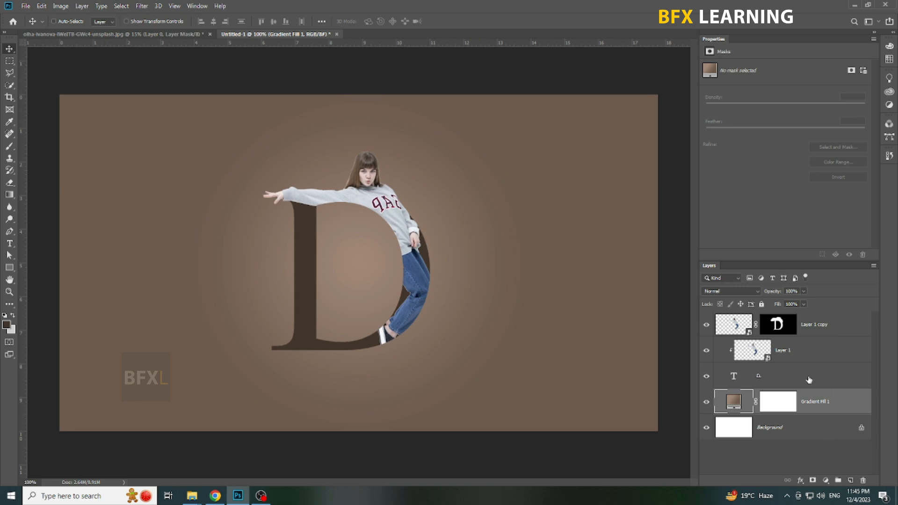
{"action": "left_click", "coordinate": [809, 380]}
{"action": "right_click", "coordinate": [809, 380]}
{"action": "left_click", "coordinate": [710, 73]}
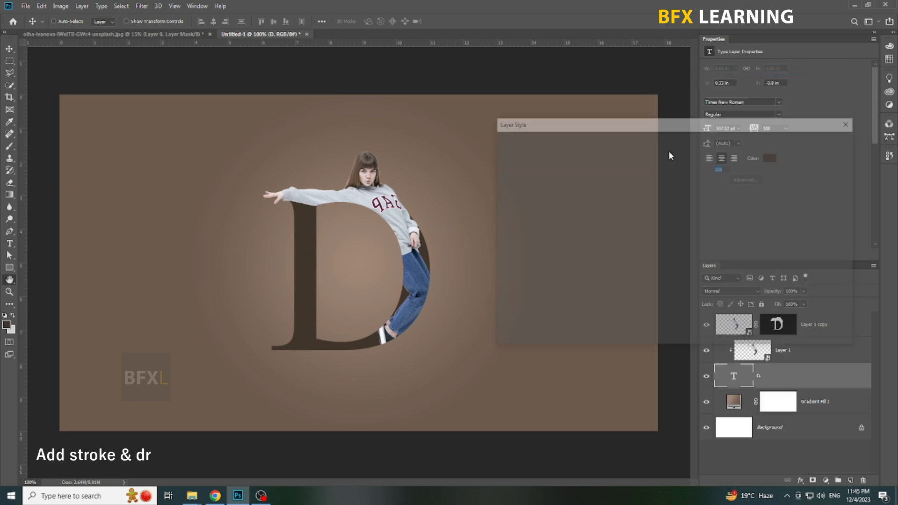
{"action": "left_click", "coordinate": [526, 202]}
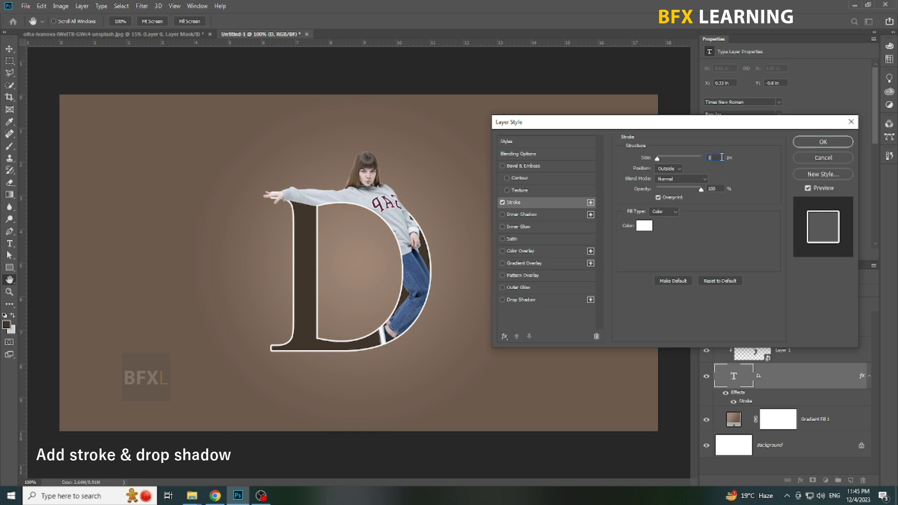
Add a black drop shadow to the D text layer, fine-tune its settings and apply the layer style
{"action": "left_click", "coordinate": [544, 301]}
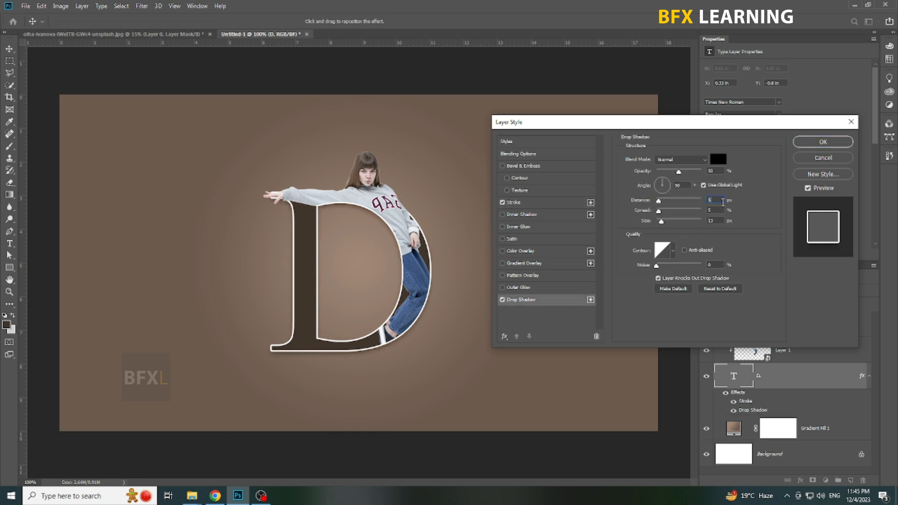
{"action": "key", "text": "Tab"}
{"action": "key", "text": "Up"}
{"action": "key", "text": "Tab"}
{"action": "key", "text": "Tab"}
{"action": "key", "text": "Tab"}
{"action": "type", "text": "60"}
{"action": "key", "text": "Tab"}
{"action": "key", "text": "Return"}
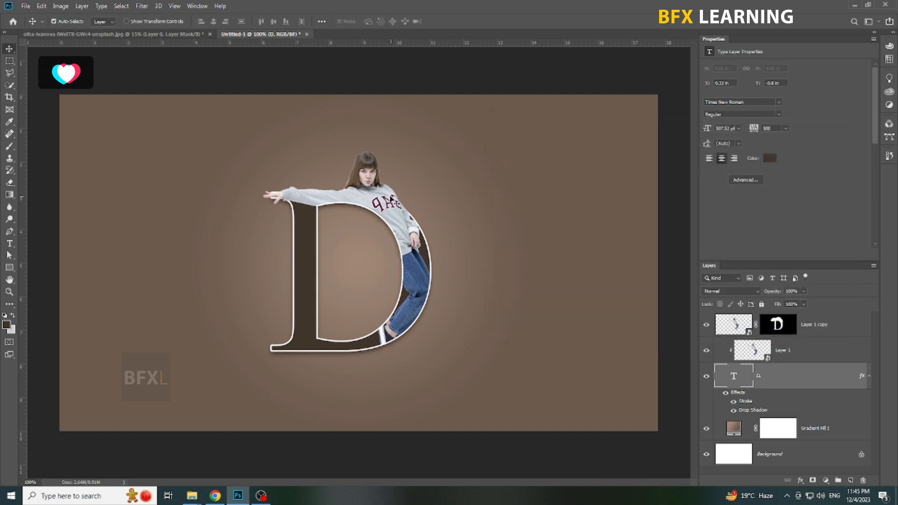
Add a Levels adjustment clipped to the masked cutout copy and raise its black input level to 11
{"action": "left_click", "coordinate": [385, 201], "text": "ctrl"}
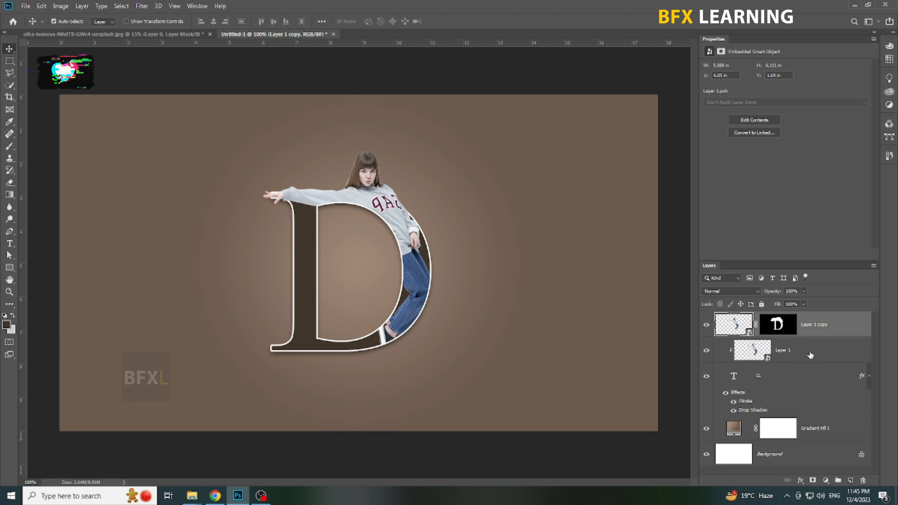
{"action": "left_click", "coordinate": [825, 480]}
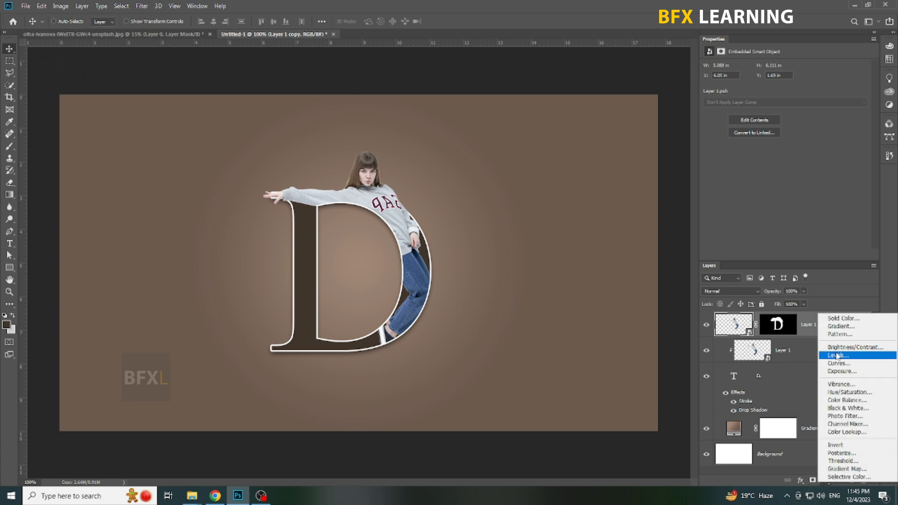
{"action": "left_click", "coordinate": [837, 355]}
{"action": "key", "text": "ctrl+alt+g"}
{"action": "left_click_drag", "start_coordinate": [732, 134], "coordinate": [739, 139]}
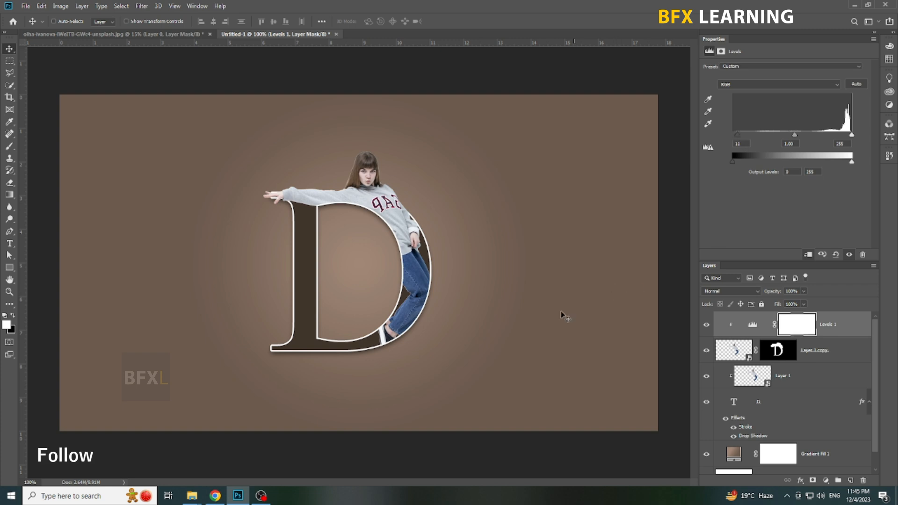
{"action": "left_click", "coordinate": [346, 134], "text": "ctrl"}
{"action": "right_click", "coordinate": [385, 165]}
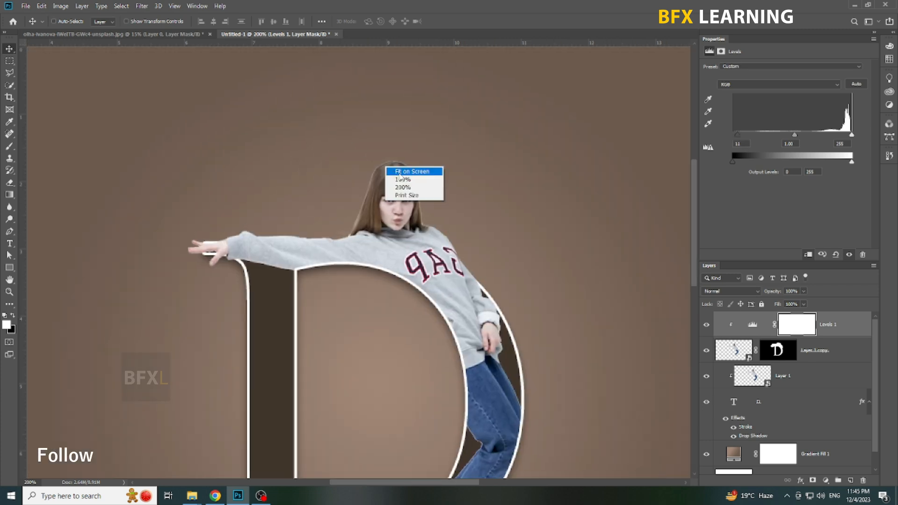
{"action": "left_click", "coordinate": [404, 172]}
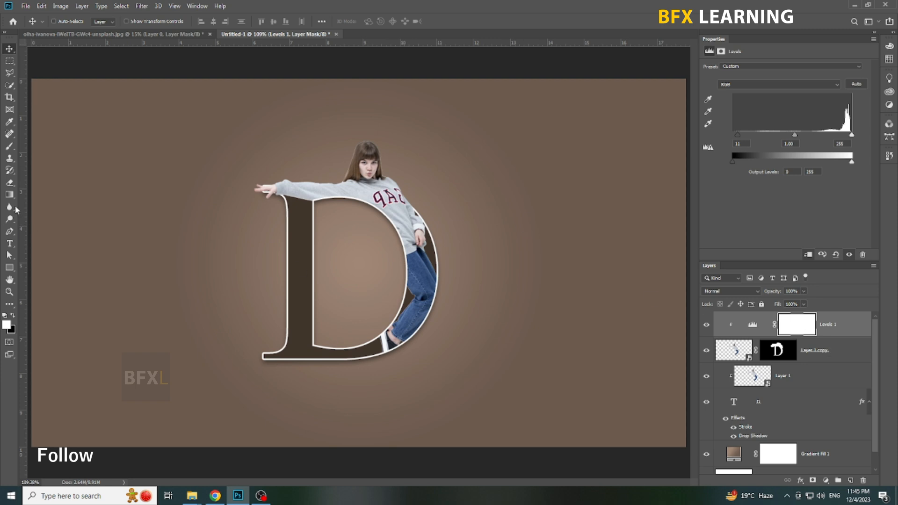
Add a text line reading LETTER above the woman's head in white (ffffff) at 50 pt
{"action": "left_click", "coordinate": [10, 244]}
{"action": "left_click", "coordinate": [184, 143]}
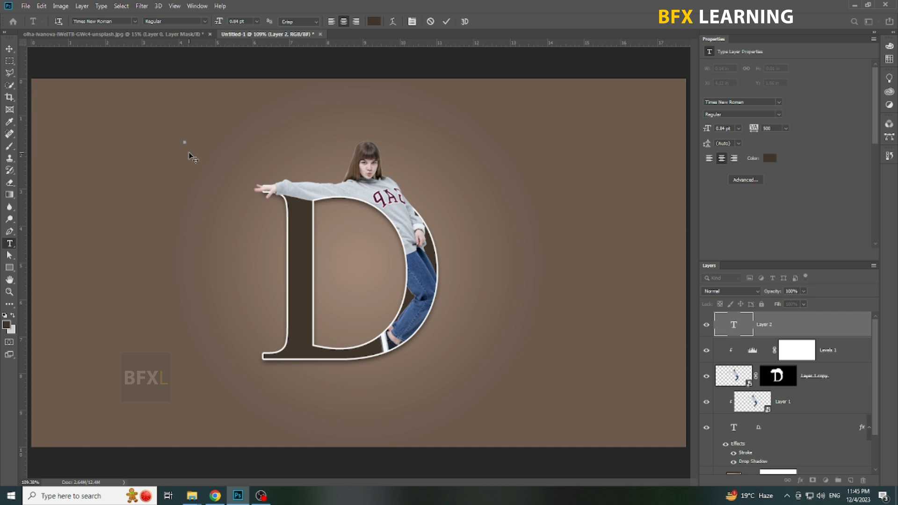
{"action": "left_click", "coordinate": [374, 22]}
{"action": "type", "text": "ffffff"}
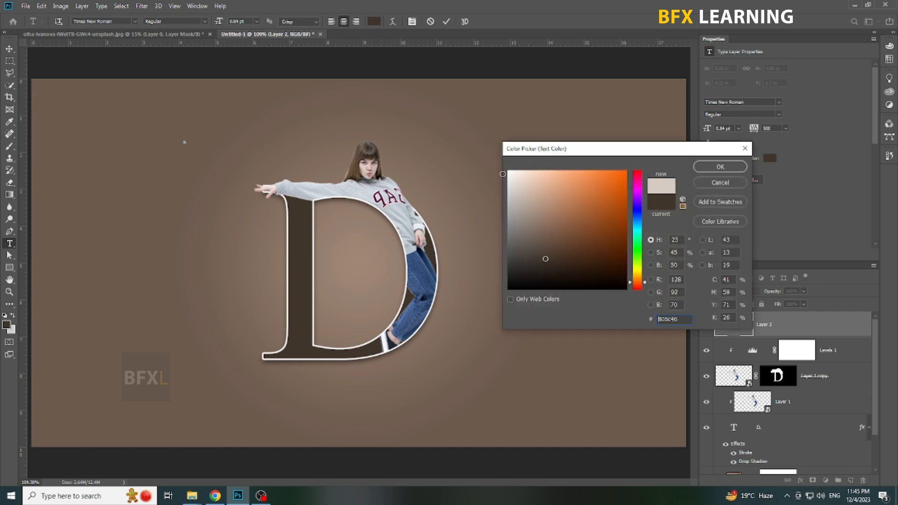
{"action": "key", "text": "Return"}
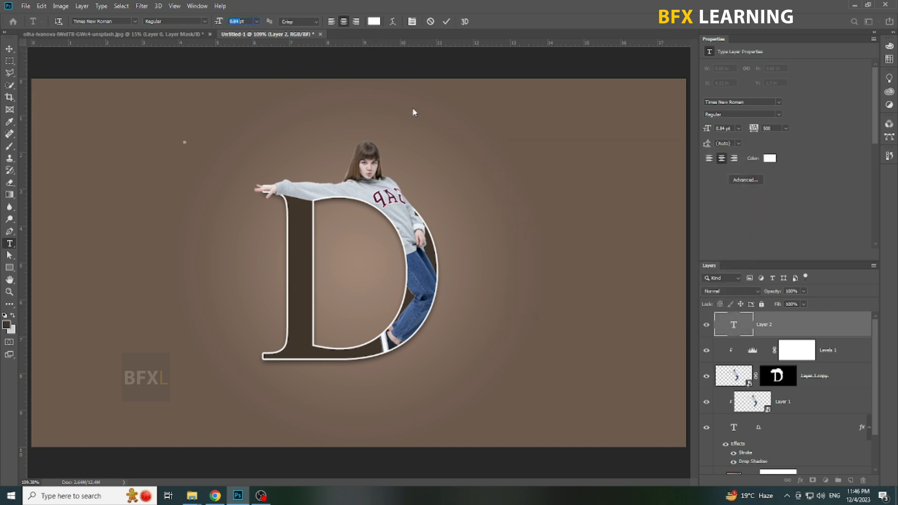
{"action": "type", "text": "50"}
{"action": "key", "text": "Return"}
{"action": "key", "text": "ctrl+Return"}
Center the LETTER text horizontally on the canvas
{"action": "key", "text": "v"}
{"action": "key", "text": "ctrl+a"}
{"action": "left_click", "coordinate": [213, 22]}
{"action": "key", "text": "ctrl+d"}
Change the font of the LETTER text to Myriad Pro
{"action": "key", "text": "t"}
{"action": "left_click", "coordinate": [406, 141]}
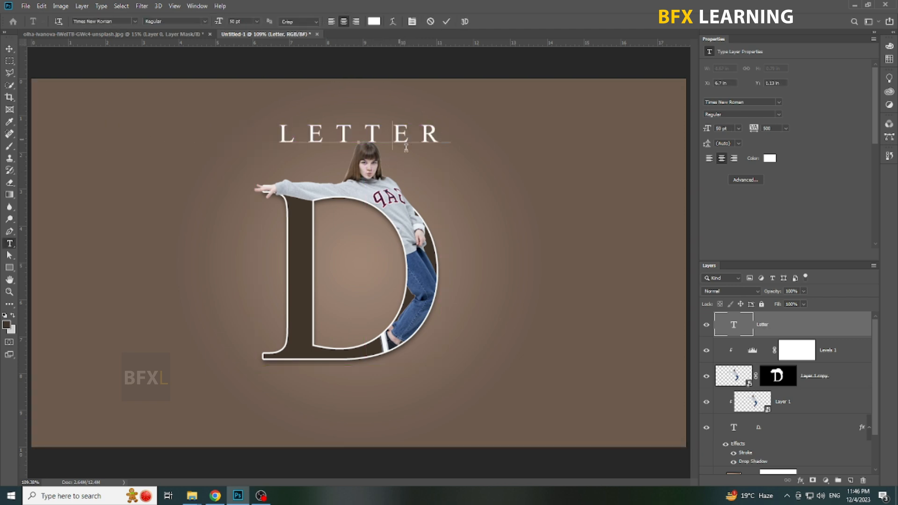
{"action": "key", "text": "ctrl+a"}
{"action": "left_click", "coordinate": [135, 21]}
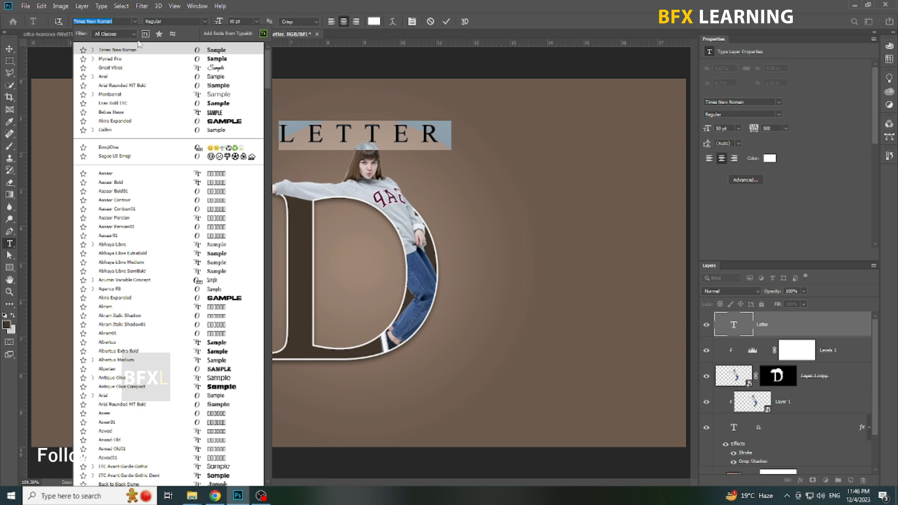
{"action": "left_click", "coordinate": [142, 59]}
{"action": "left_click", "coordinate": [319, 134]}
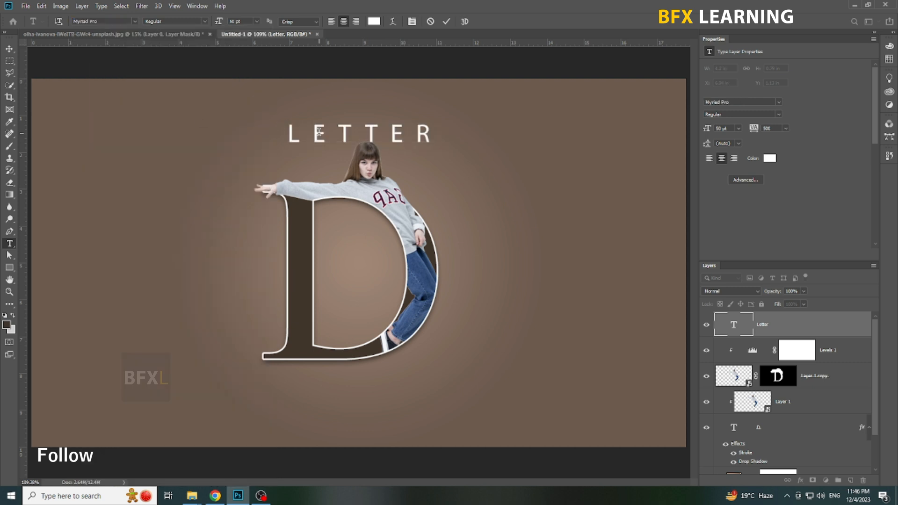
{"action": "key", "text": "ctrl+Return"}
Shrink the LETTER text to about 29.23 pt and place it just beneath the D
{"action": "key", "text": "ctrl+t"}
{"action": "left_click_drag", "start_coordinate": [445, 150], "coordinate": [383, 415]}
{"action": "key", "text": "Return"}
Duplicate the LETTER text directly below the original and change the copy's wording to PORTRAIT
{"action": "key", "text": "v"}
{"action": "double_click", "coordinate": [382, 410]}
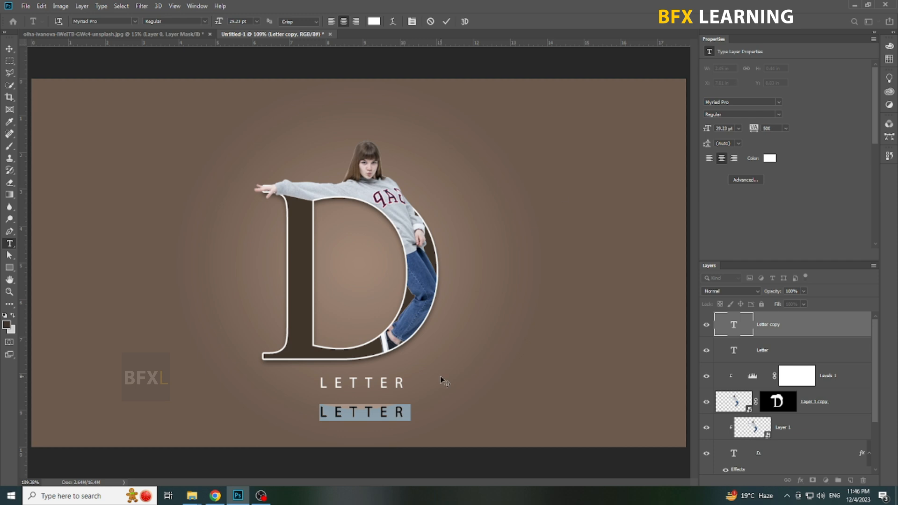
{"action": "type", "text": "PORTRAIT"}
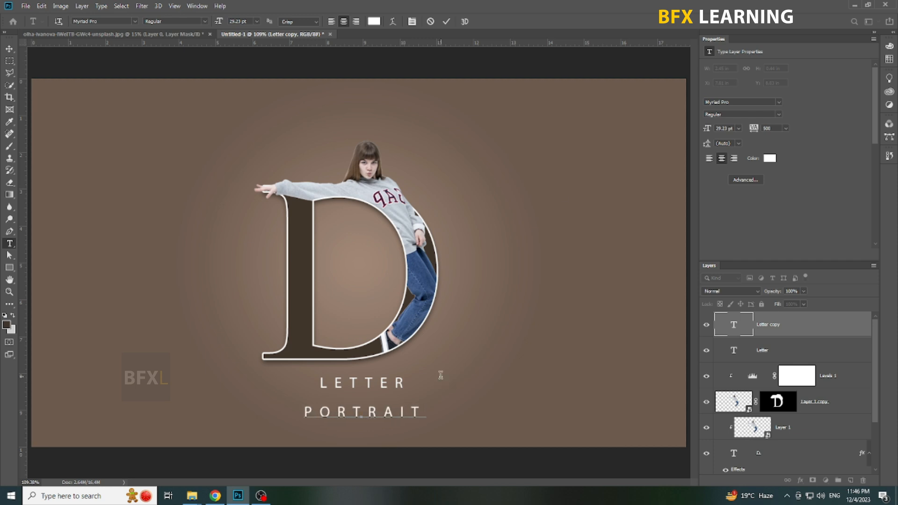
{"action": "left_click", "coordinate": [441, 375]}
{"action": "key", "text": "v"}
Nudge the LETTER line down closer to PORTRAIT, then center both lines together horizontally on the canvas
{"action": "left_click", "coordinate": [386, 386], "text": "ctrl"}
{"action": "key", "text": "shift+Down"}
{"action": "key", "text": "shift+Down"}
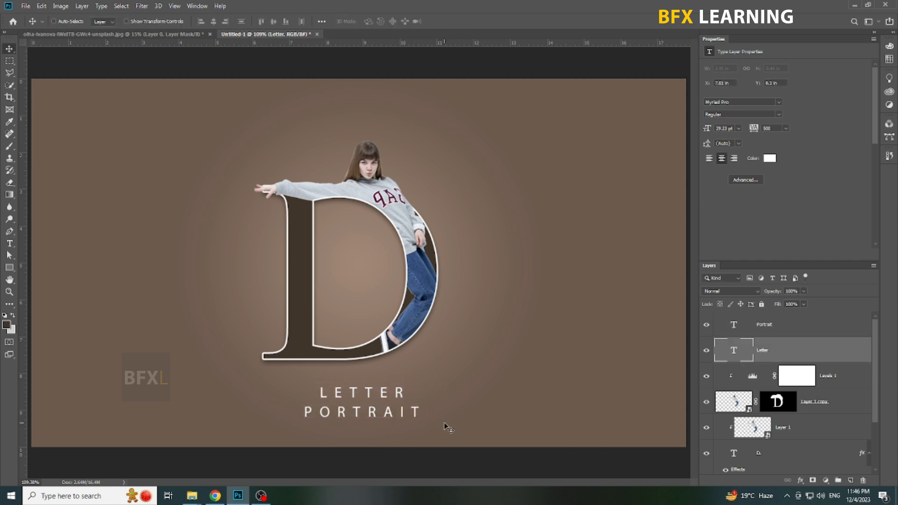
{"action": "left_click", "coordinate": [403, 416], "text": "ctrl+shift"}
{"action": "key", "text": "shift+Left"}
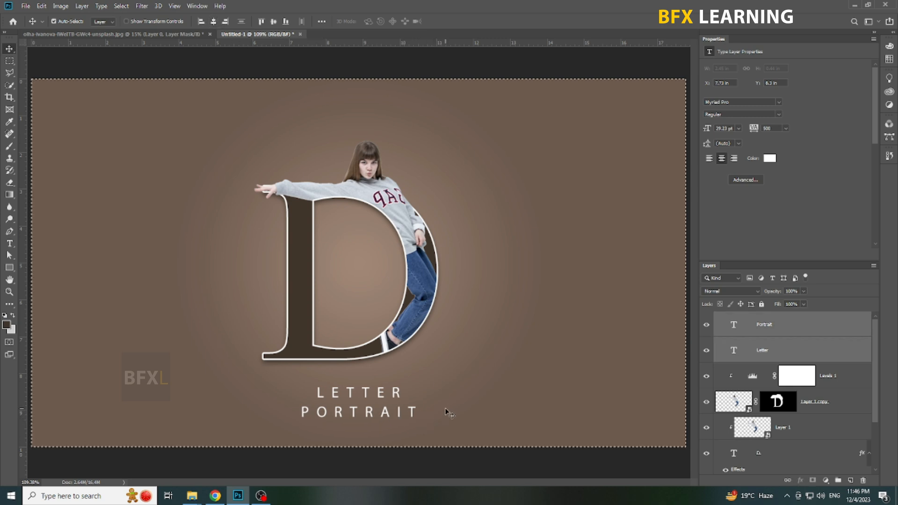
Select the D, cutout, Levels and both caption layers and move them up together on the canvas
{"action": "left_click", "coordinate": [800, 438], "text": "shift"}
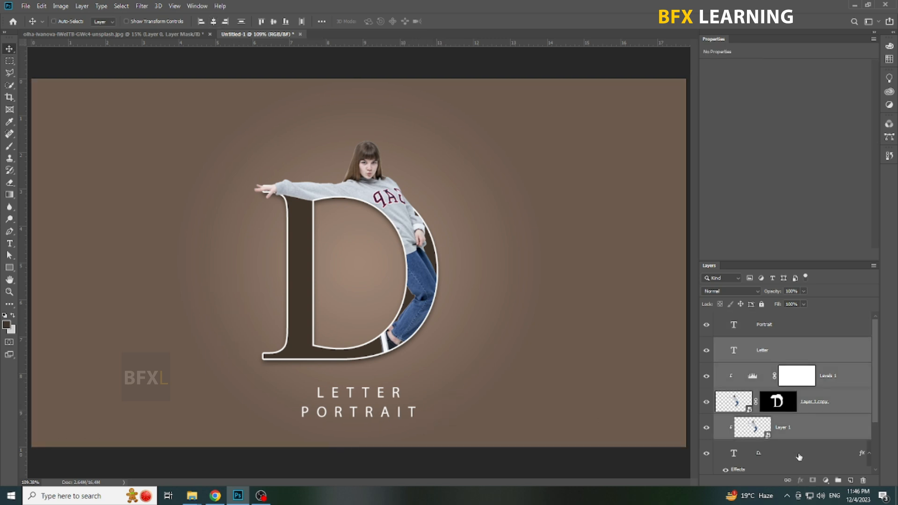
{"action": "left_click", "coordinate": [799, 458], "text": "shift"}
{"action": "left_click", "coordinate": [801, 333], "text": "ctrl"}
{"action": "left_click_drag", "start_coordinate": [473, 314], "coordinate": [472, 292]}
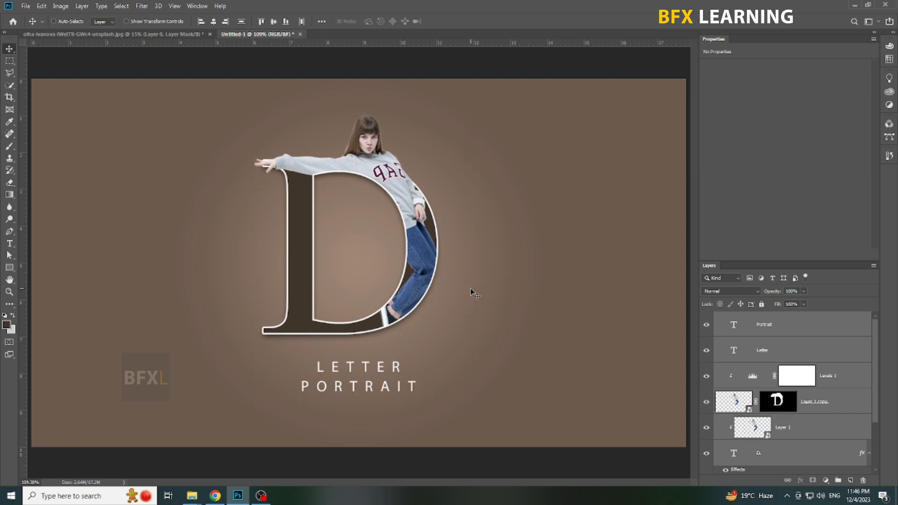
Duplicate the LETTER and PORTRAIT text lines together and place the copies to the right of the D
{"action": "left_click", "coordinate": [530, 292], "text": "ctrl"}
{"action": "left_click", "coordinate": [397, 369], "text": "ctrl"}
{"action": "left_click", "coordinate": [397, 389], "text": "ctrl+shift"}
{"action": "key", "text": "ctrl+t"}
{"action": "key", "text": "Return"}
{"action": "left_click_drag", "start_coordinate": [392, 386], "coordinate": [612, 232]}
Rotate the copied text lines 90° counterclockwise and enlarge them to run vertically along the canvas's right side
{"action": "key", "text": "ctrl+t"}
{"action": "right_click", "coordinate": [513, 385]}
{"action": "left_click", "coordinate": [543, 358]}
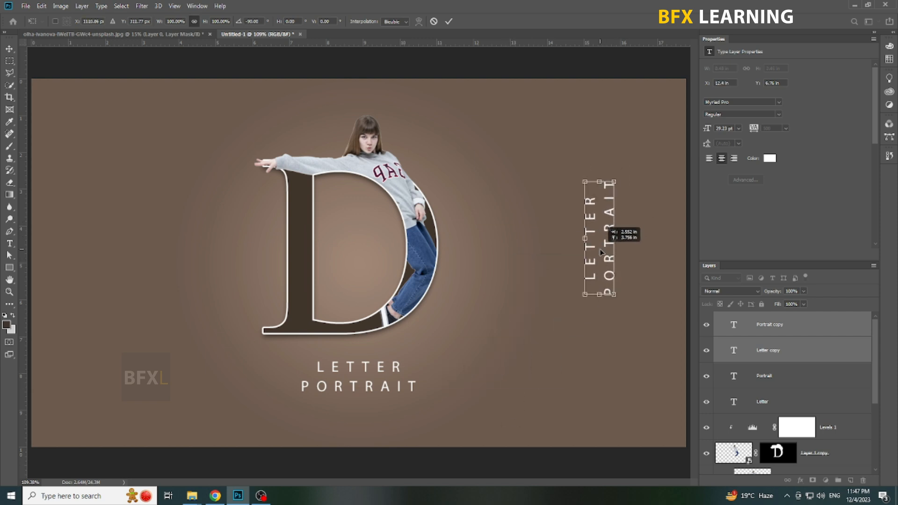
{"action": "left_click_drag", "start_coordinate": [617, 295], "coordinate": [654, 375]}
{"action": "left_click_drag", "start_coordinate": [605, 305], "coordinate": [612, 323]}
{"action": "left_click_drag", "start_coordinate": [571, 120], "coordinate": [581, 134]}
{"action": "key", "text": "Return"}
Lower the opacity of the vertical text copies to 20% and preview the design without the interface panels
{"action": "key", "text": "2"}
{"action": "key", "text": "Tab"}
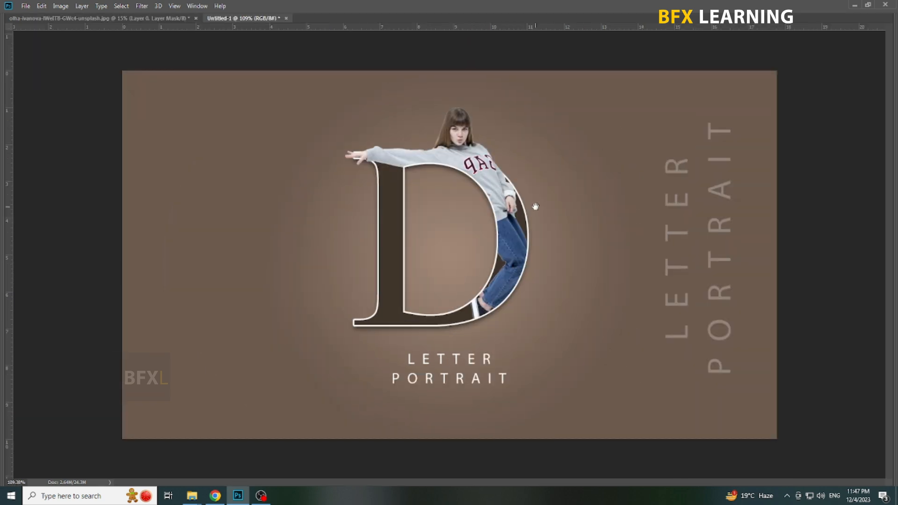
{"action": "key", "text": "ctrl+0"}
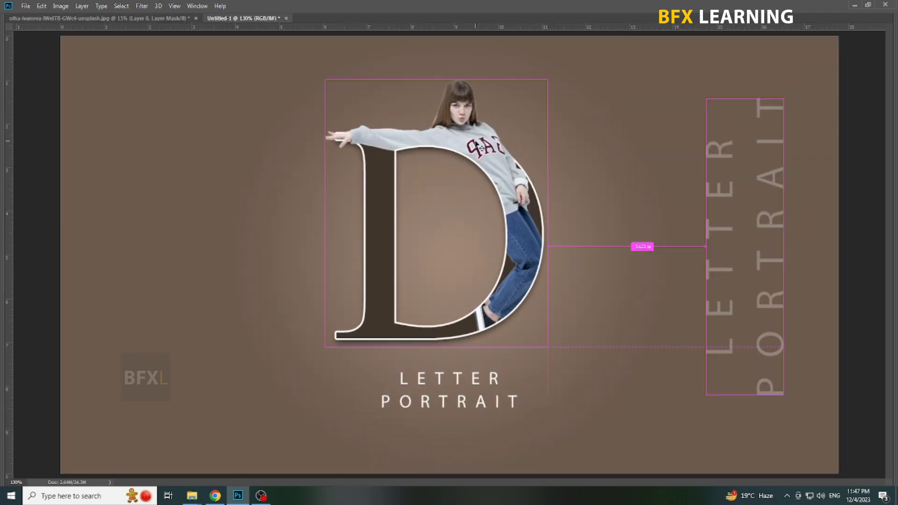
{"action": "key", "text": "Tab"}
Paint black with a small brush on the cutout copy's mask to remove the light fringe around the woman's hair
{"action": "left_click", "coordinate": [774, 453]}
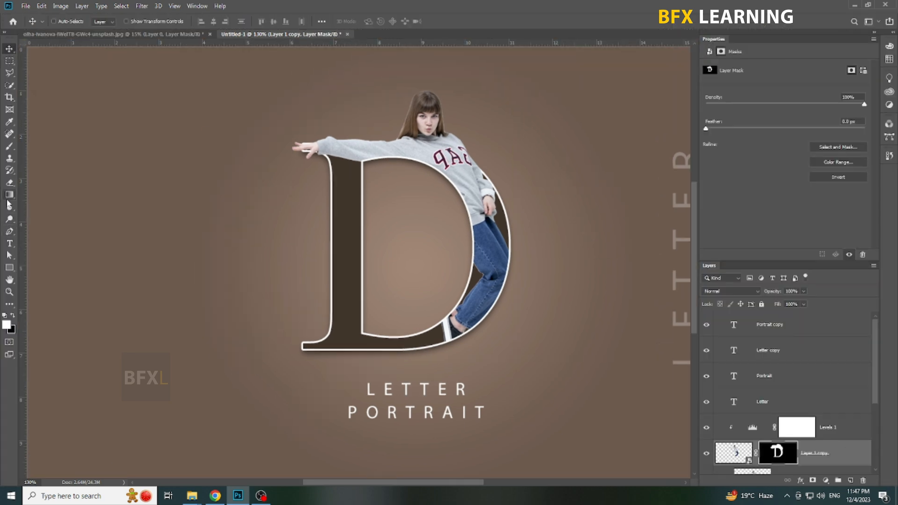
{"action": "left_click", "coordinate": [9, 146]}
{"action": "scroll", "coordinate": [423, 86], "scroll_direction": "up", "scroll_amount": 3}
{"action": "key", "text": "bracketleft"}
{"action": "key", "text": "bracketleft"}
{"action": "key", "text": "bracketleft"}
{"action": "key", "text": "bracketleft"}
{"action": "key", "text": "bracketleft"}
{"action": "key", "text": "bracketleft"}
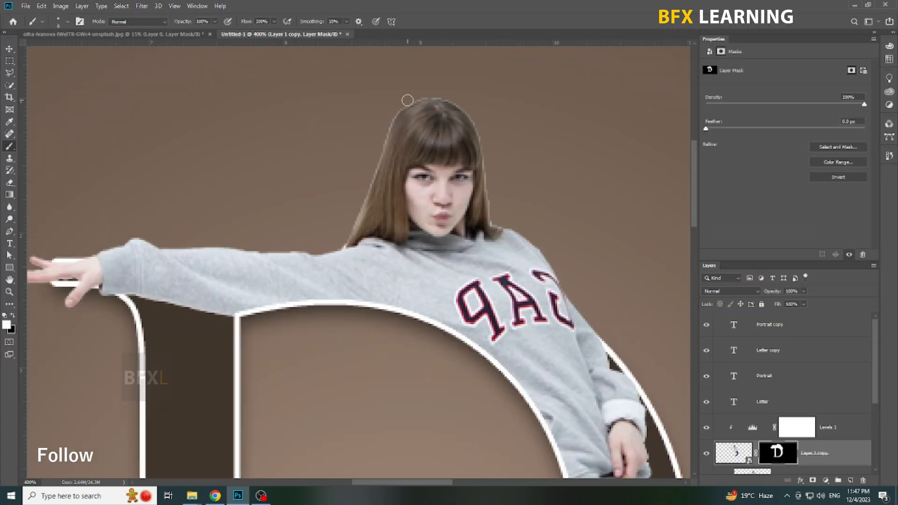
{"action": "scroll", "coordinate": [421, 96], "scroll_direction": "up", "scroll_amount": 1}
{"action": "key", "text": "x"}
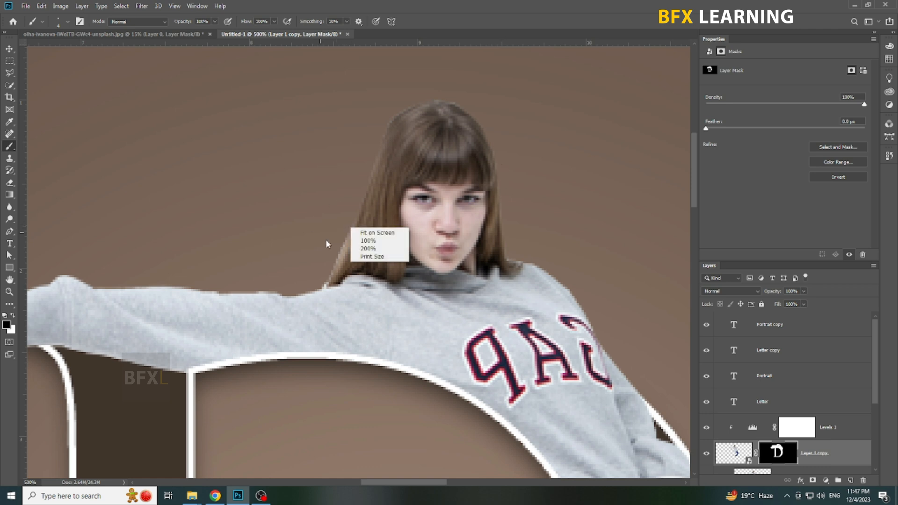
{"action": "key", "text": "ctrl+0"}
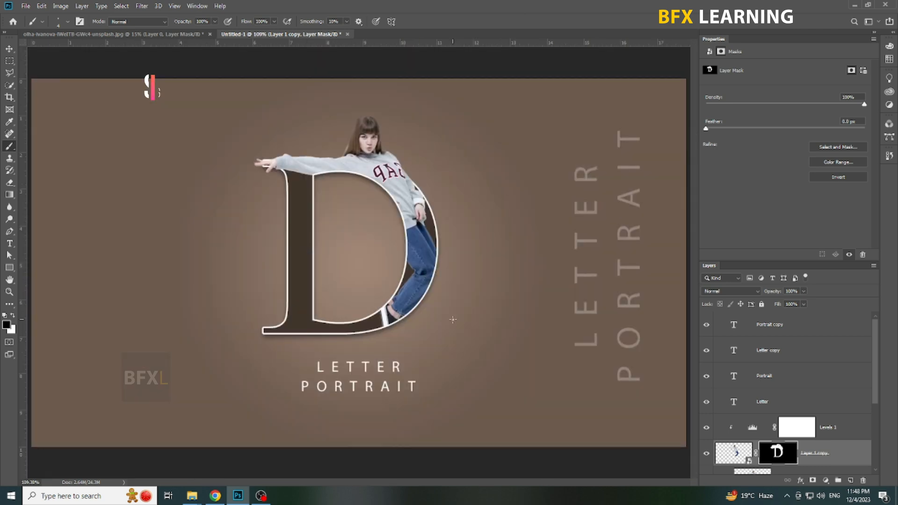
{"action": "key", "text": "Tab"}
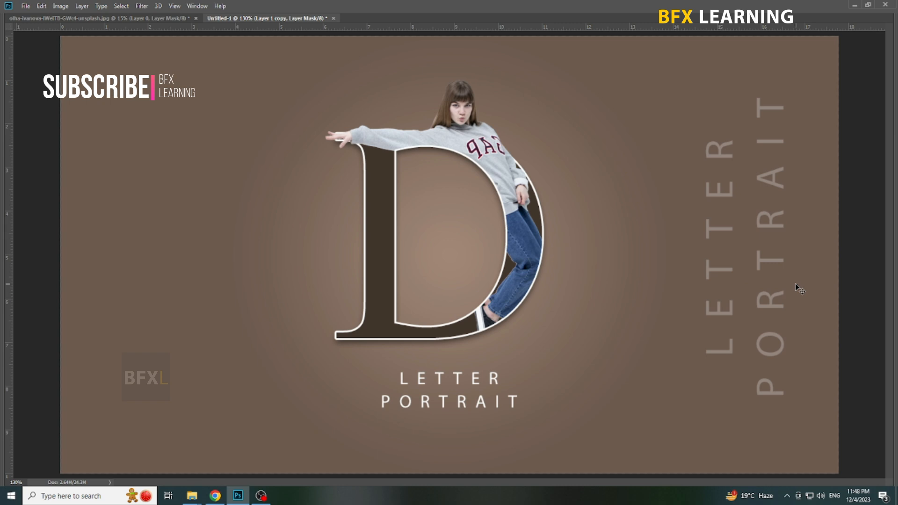
{"action": "key", "text": "Tab"}
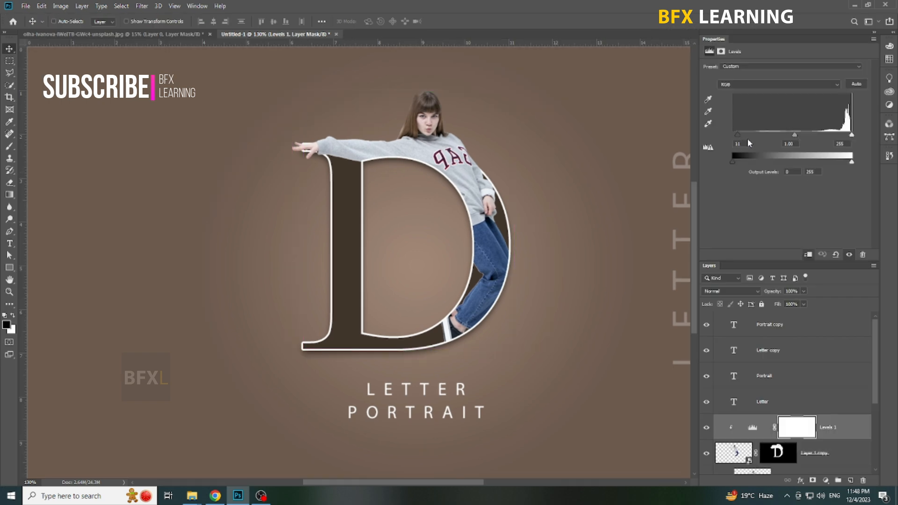
{"action": "key", "text": "Tab"}
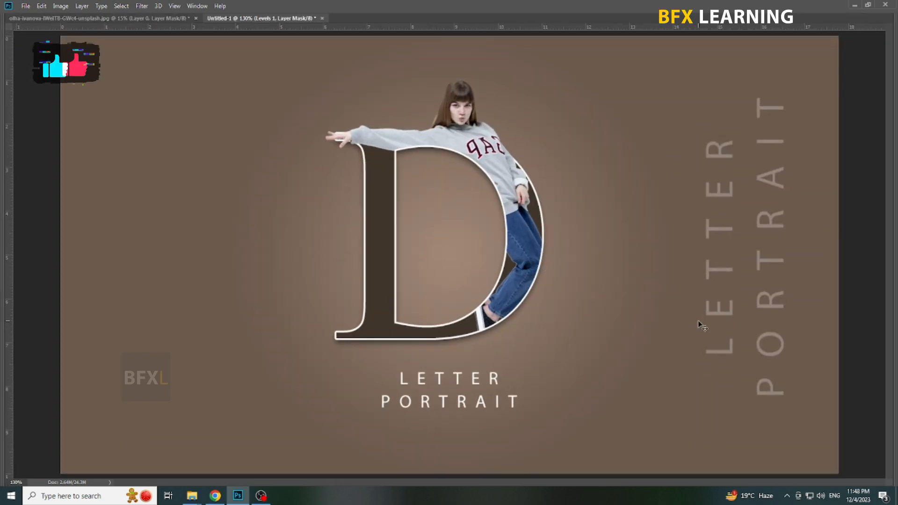